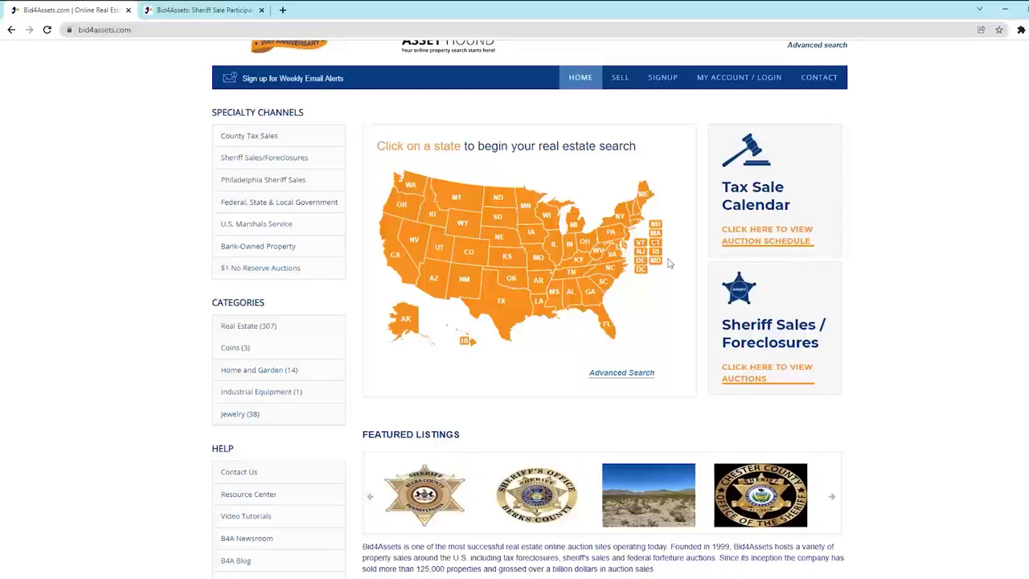
Step: Scroll up the Video Tutorials page to view the Registration and Submitting a BidDeposit videos
scroll(527, 265, up, 1)
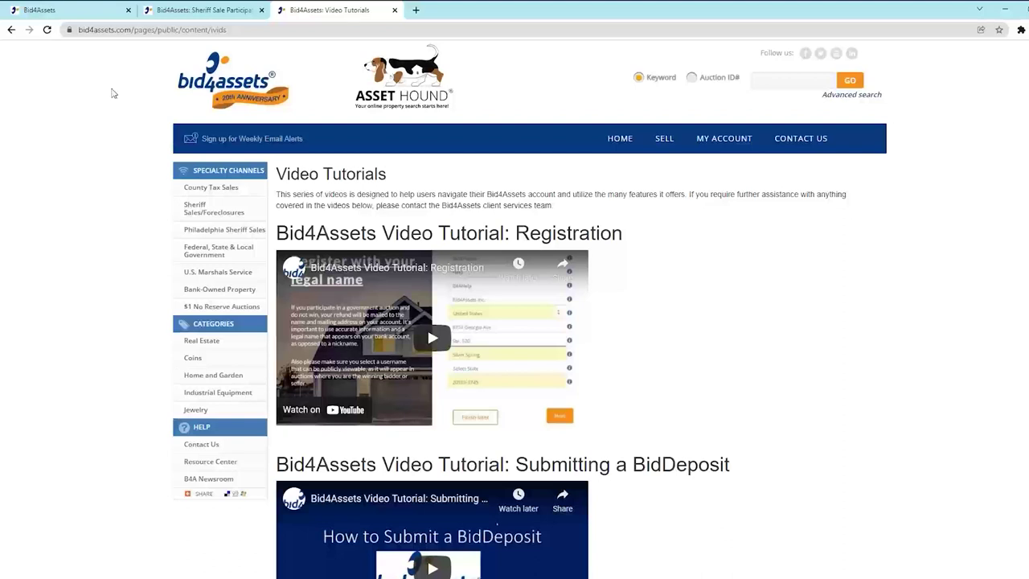
Step: Go back from the sign-up form to the home page's state auction map in the first tab
click(62, 10)
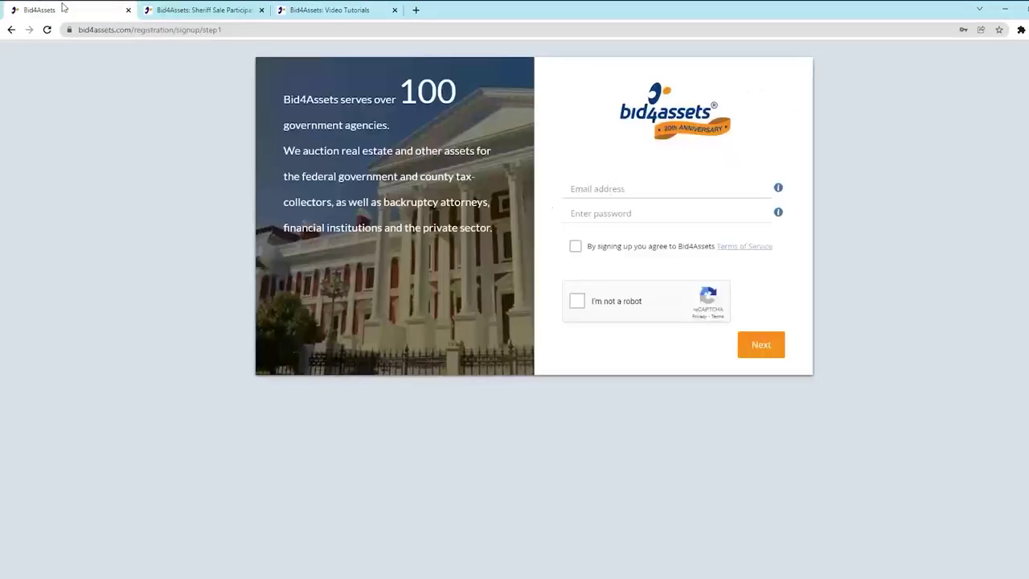
click(11, 30)
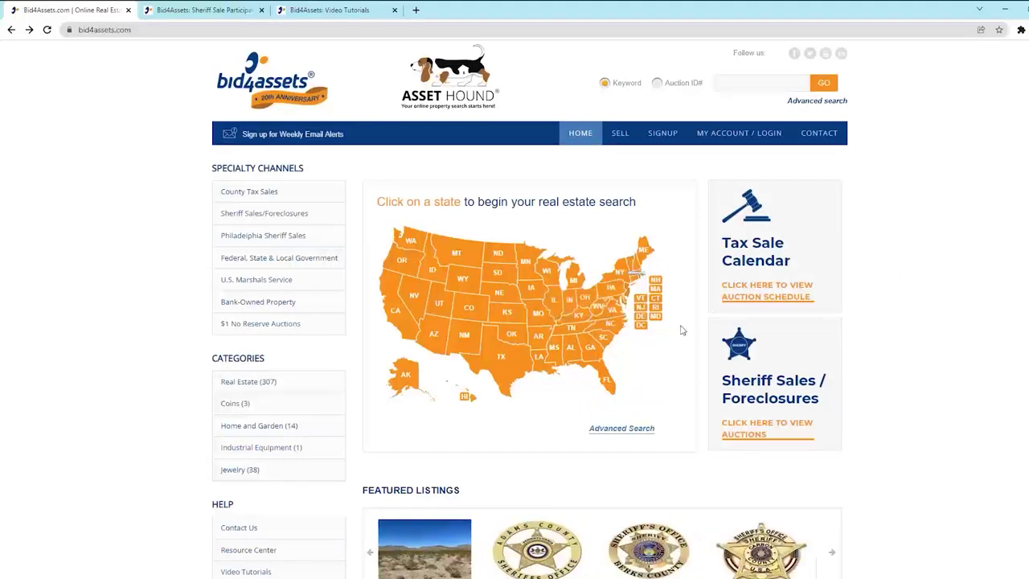
scroll(683, 330, down, 1)
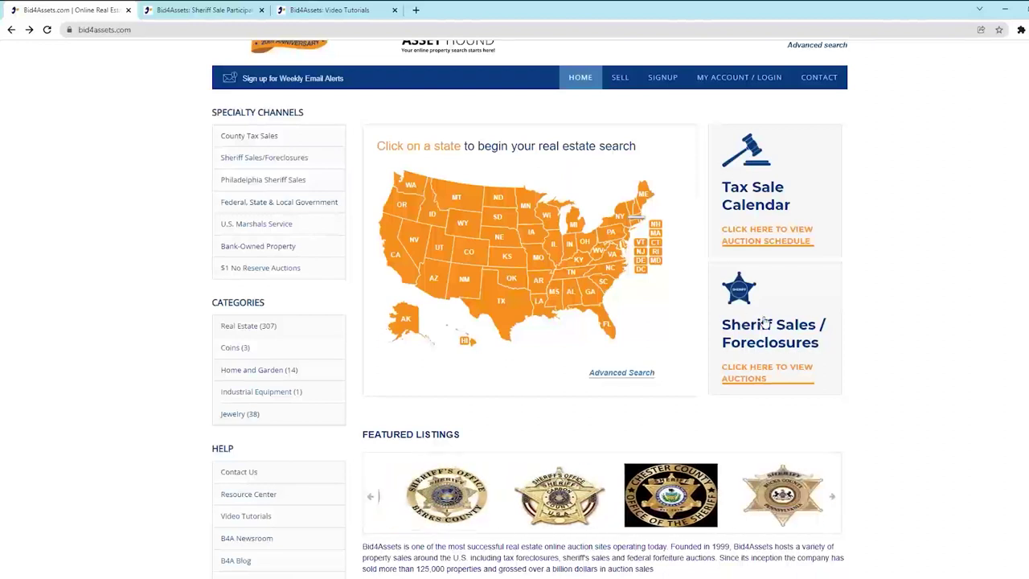
Step: Open Sheriff Sales / Foreclosures, choose Carbon County, Pennsylvania, and view its 14-property table
click(766, 322)
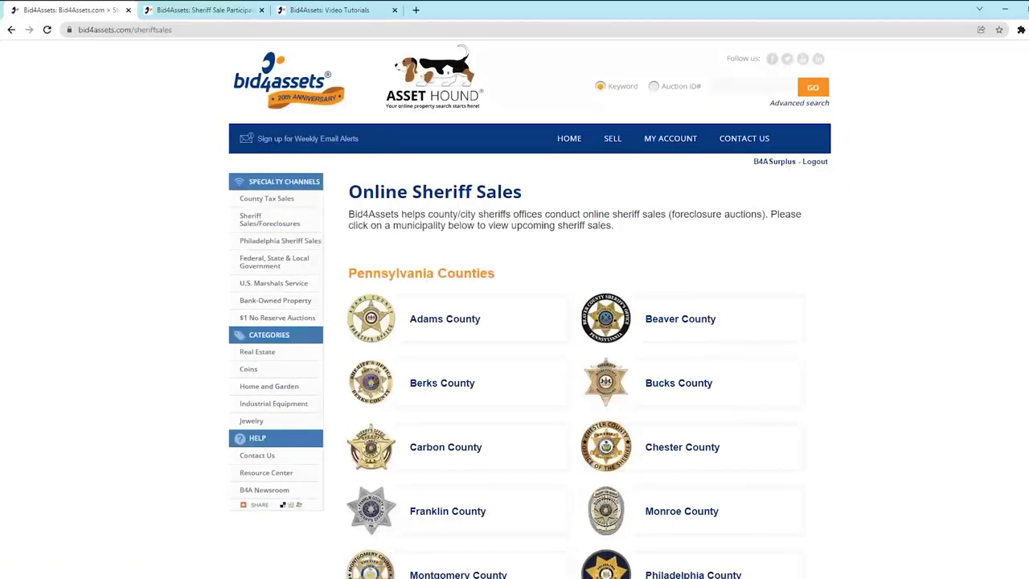
scroll(928, 285, down, 1)
scroll(746, 323, down, 1)
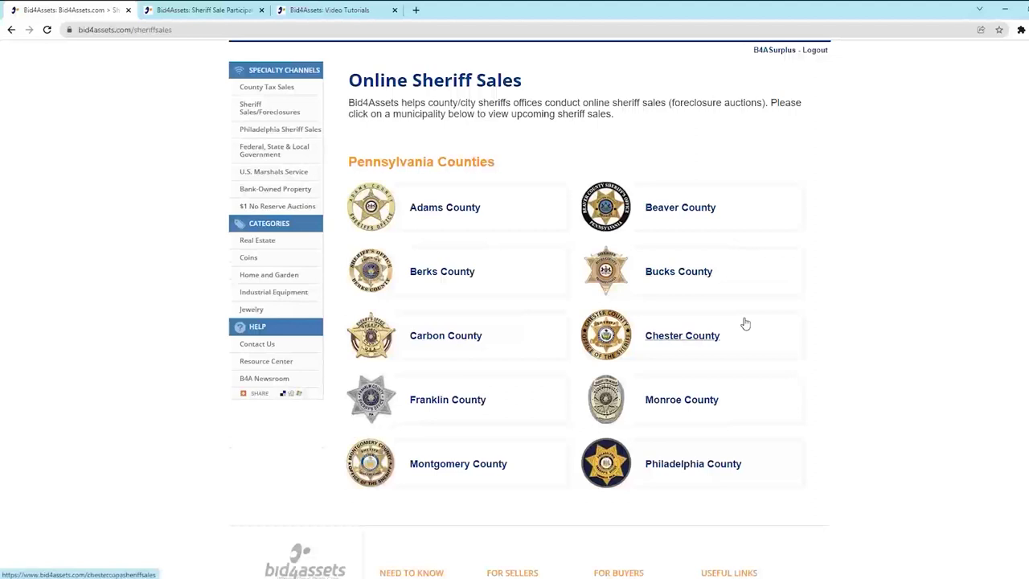
click(445, 336)
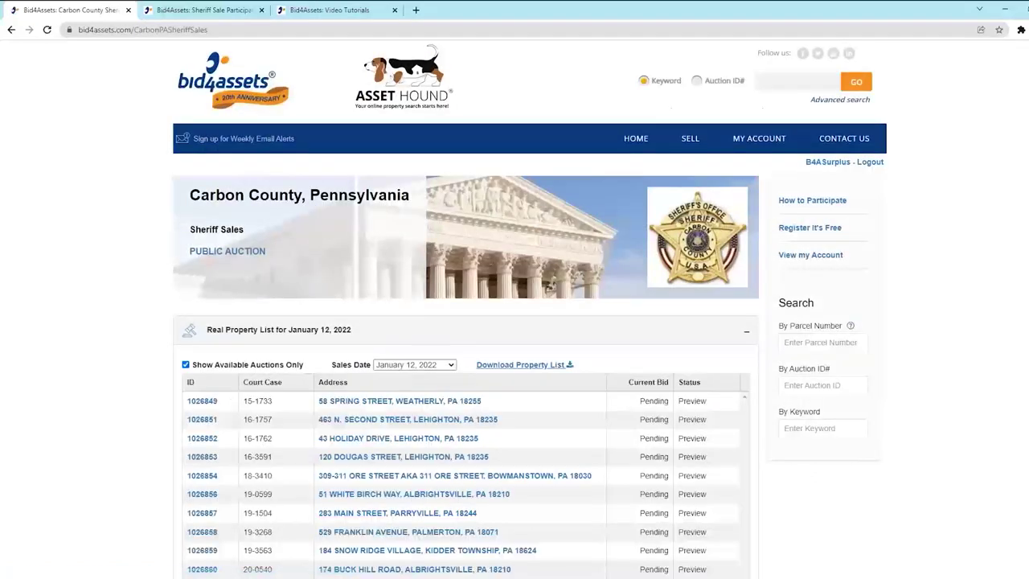
scroll(595, 354, down, 2)
scroll(577, 357, down, 2)
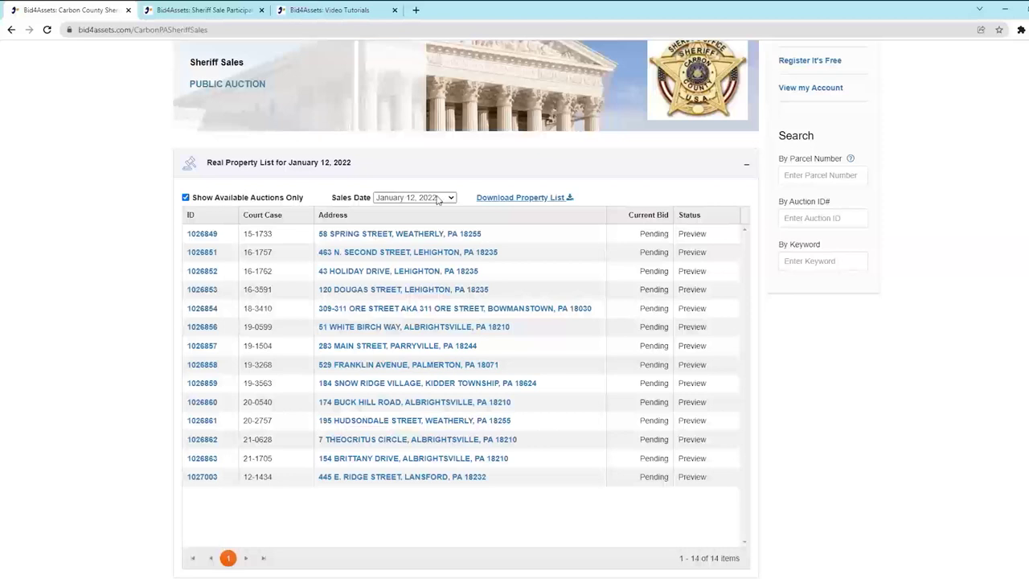
Step: Keep January 12, 2022 as the sales date and scroll down the Carbon County list
click(434, 200)
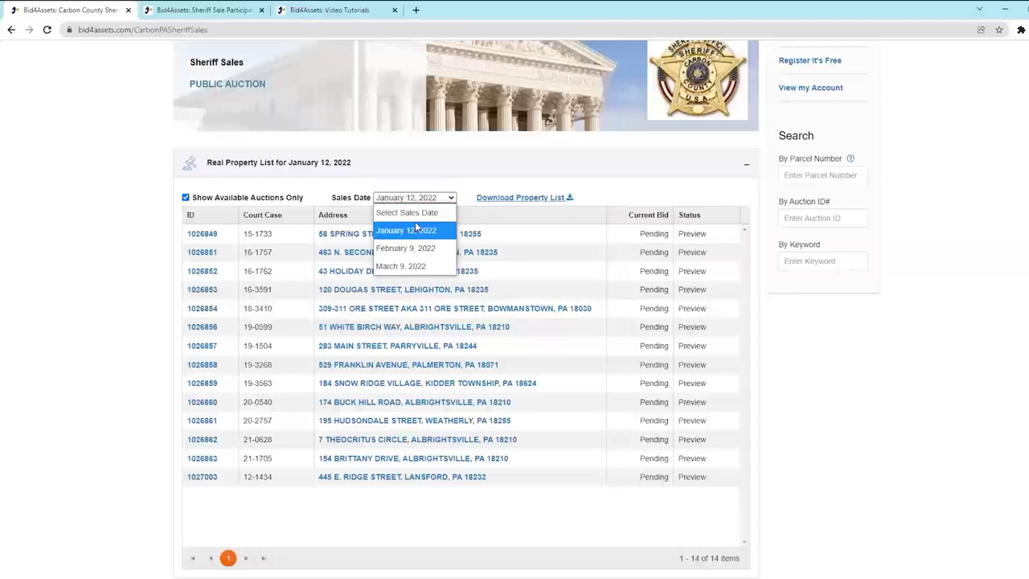
click(416, 228)
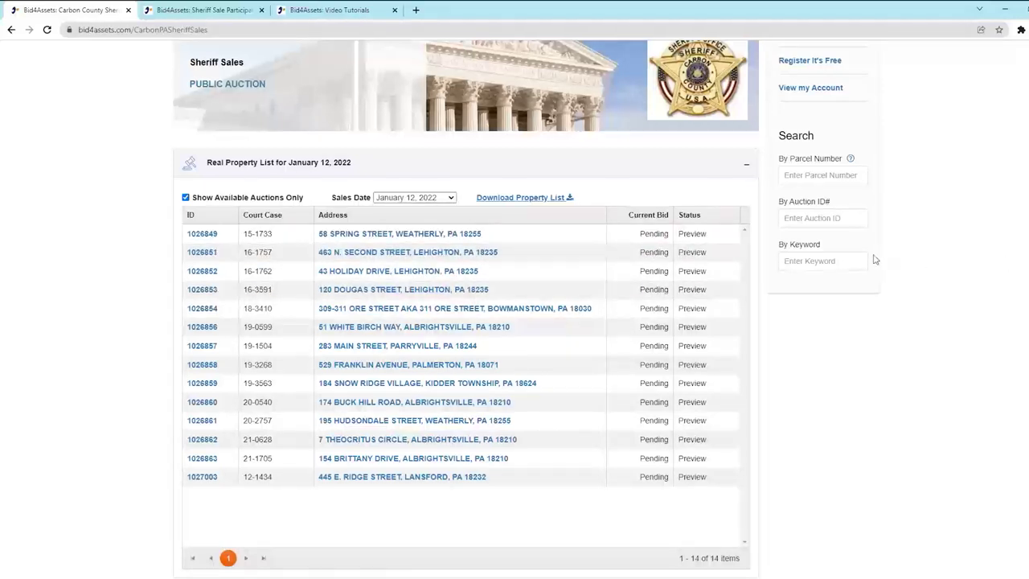
scroll(839, 255, down, 1)
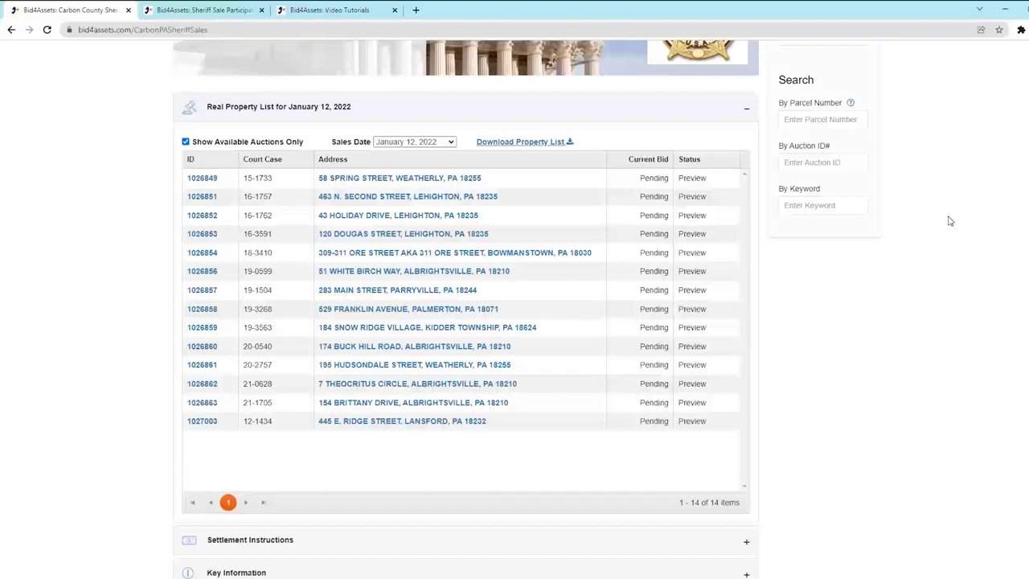
scroll(568, 414, down, 1)
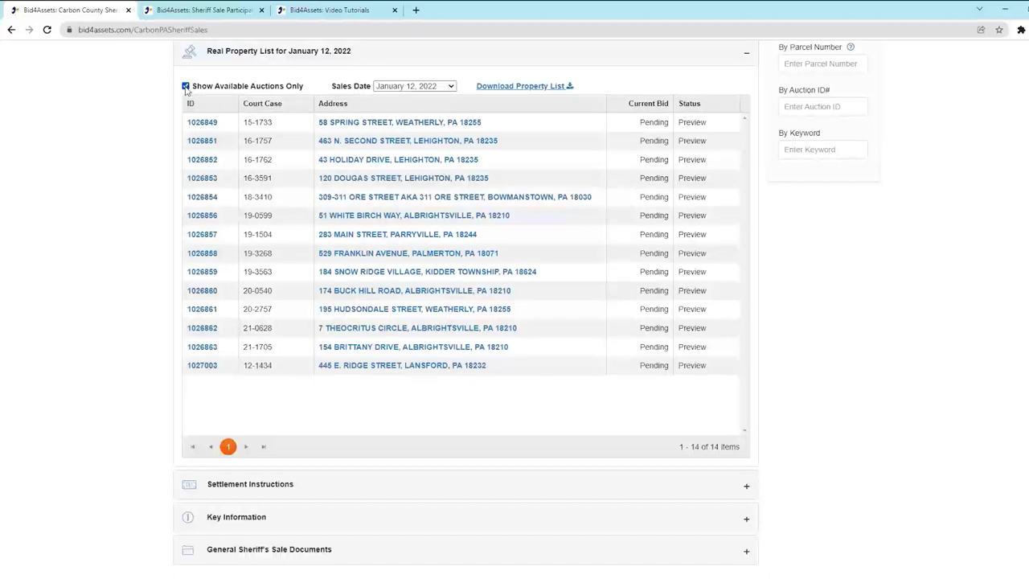
click(186, 86)
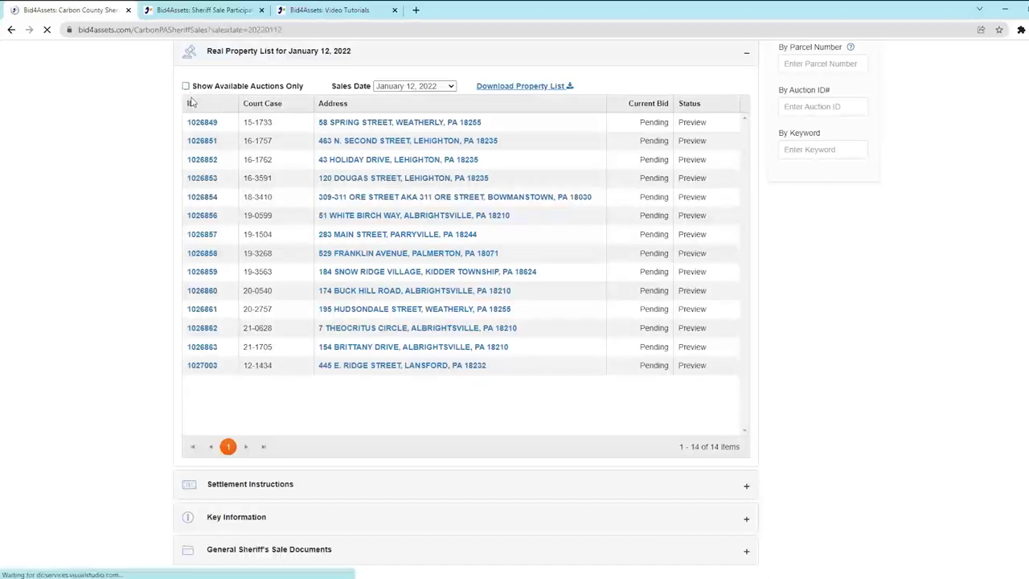
scroll(214, 164, down, 4)
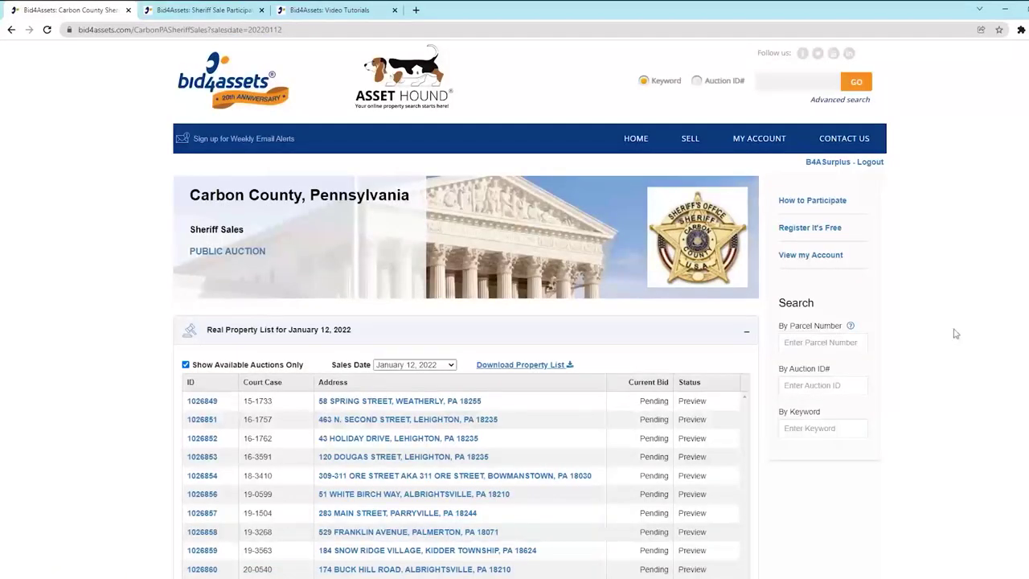
scroll(689, 349, down, 2)
scroll(689, 345, down, 2)
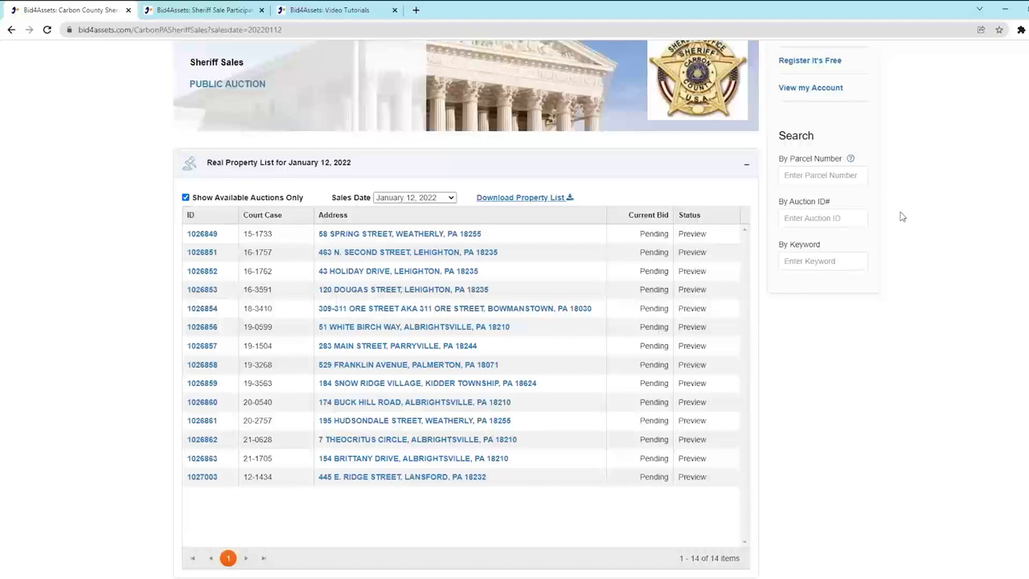
scroll(713, 276, up, 2)
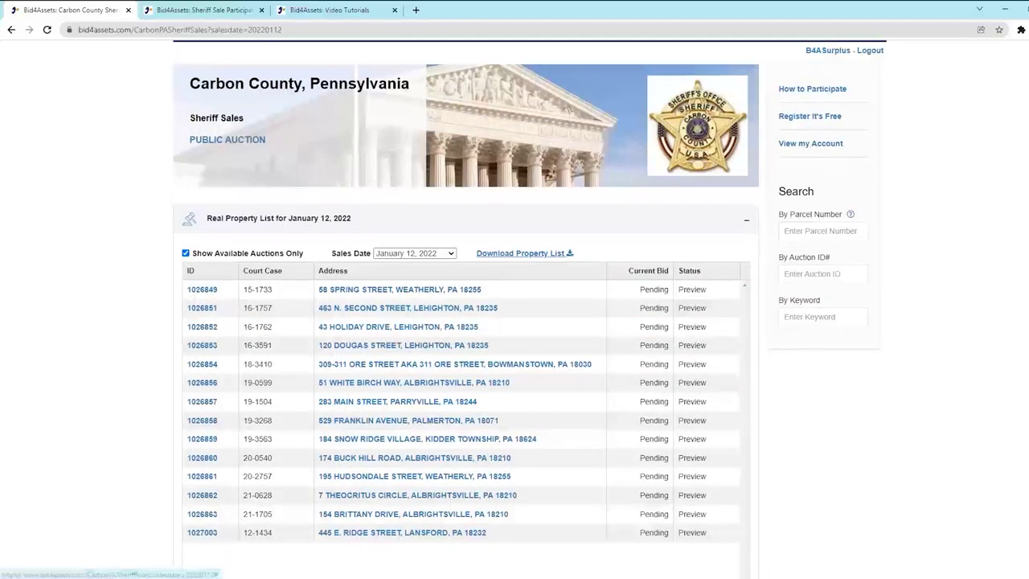
Step: Download the list as CarbonPASheriffSales_SaleAuctions_20220112 (2).xlsx and open it in Excel
click(507, 256)
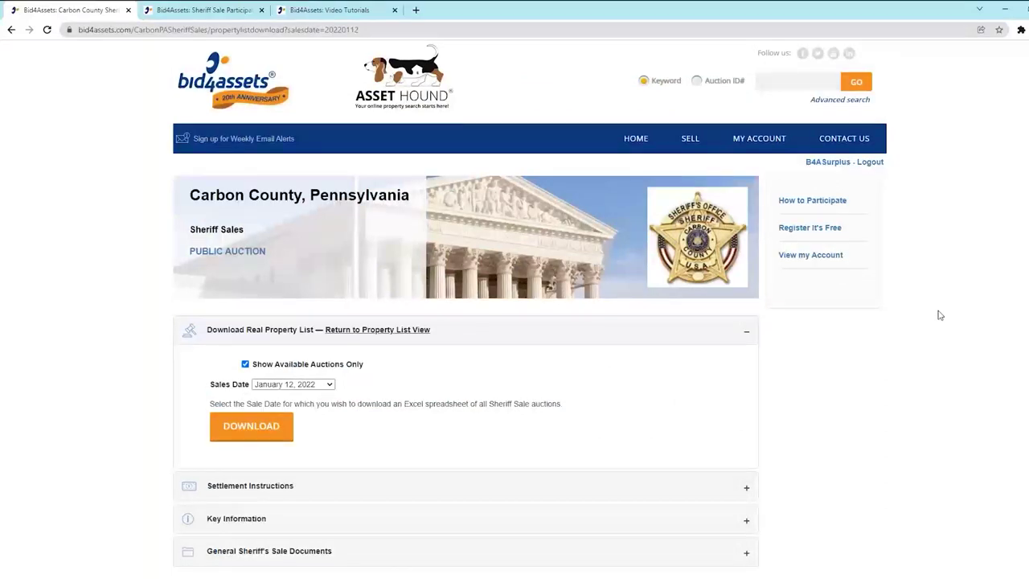
click(252, 429)
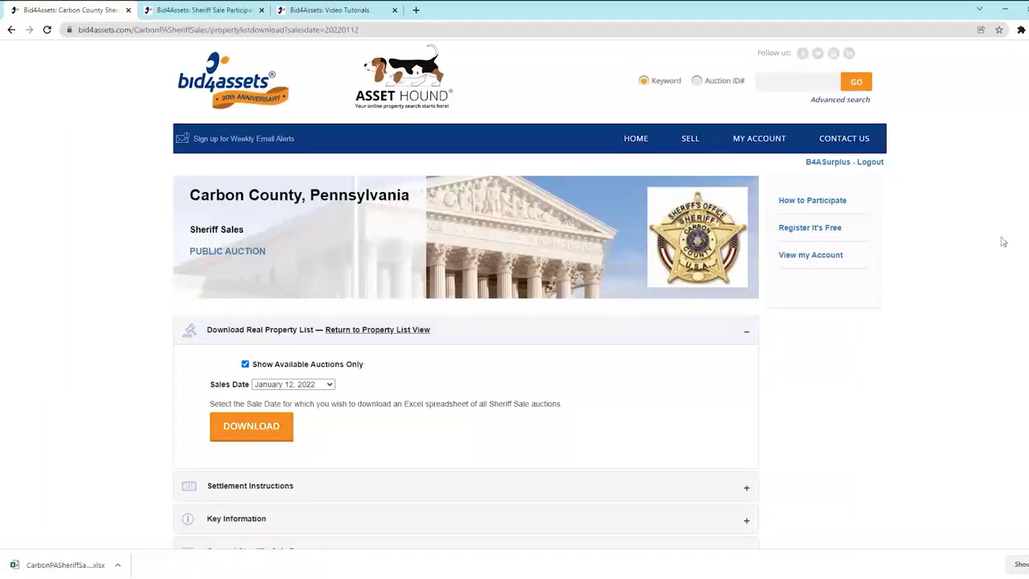
click(48, 565)
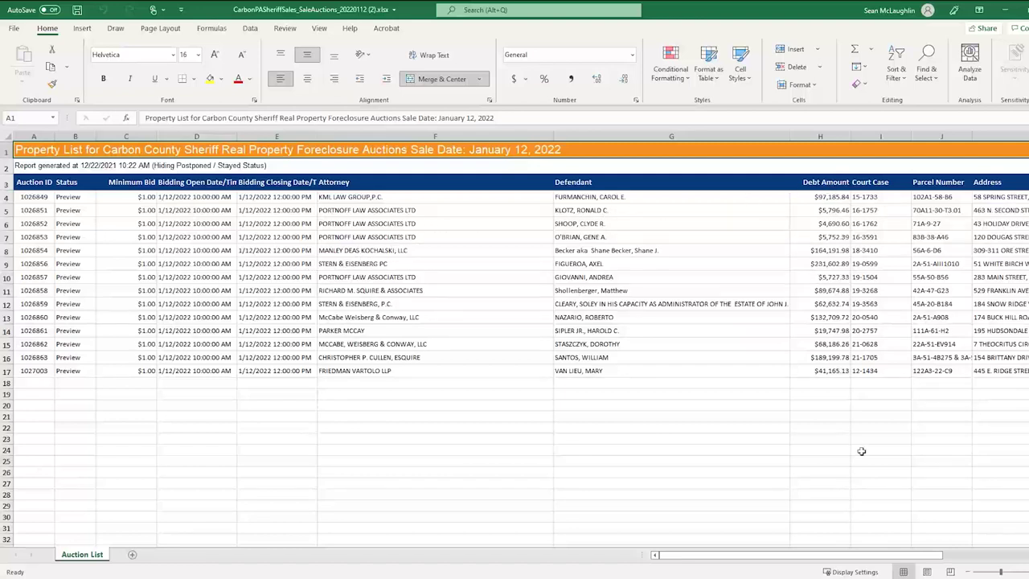
Step: Minimize the Excel spreadsheet to return to the Carbon County property list page
drag(830, 556, 902, 556)
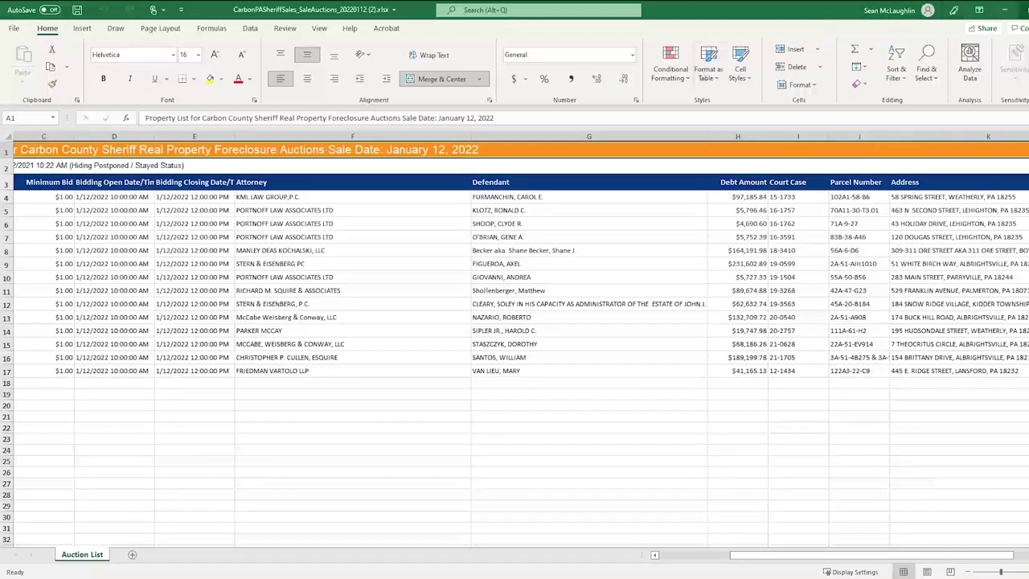
click(1004, 9)
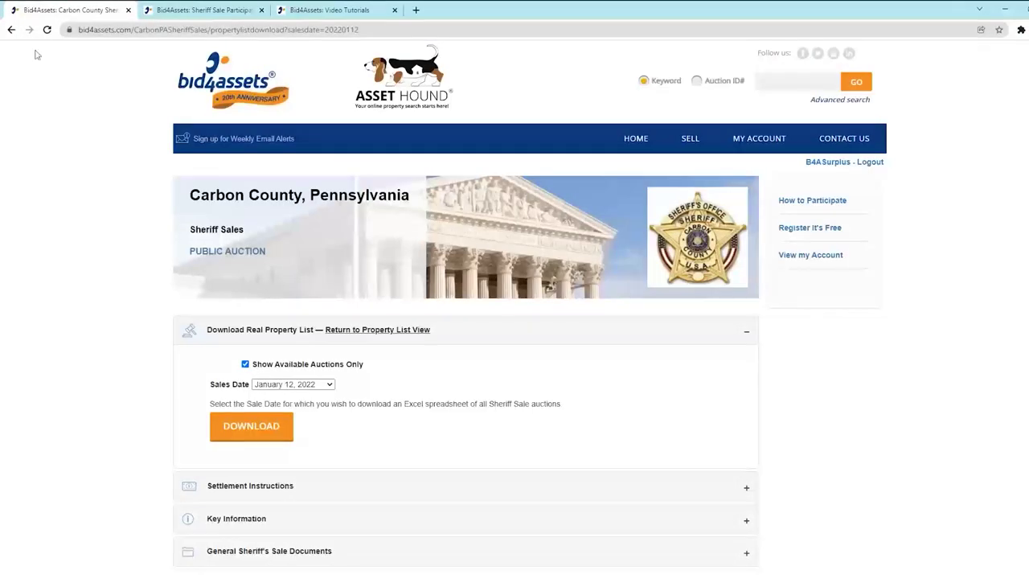
click(11, 29)
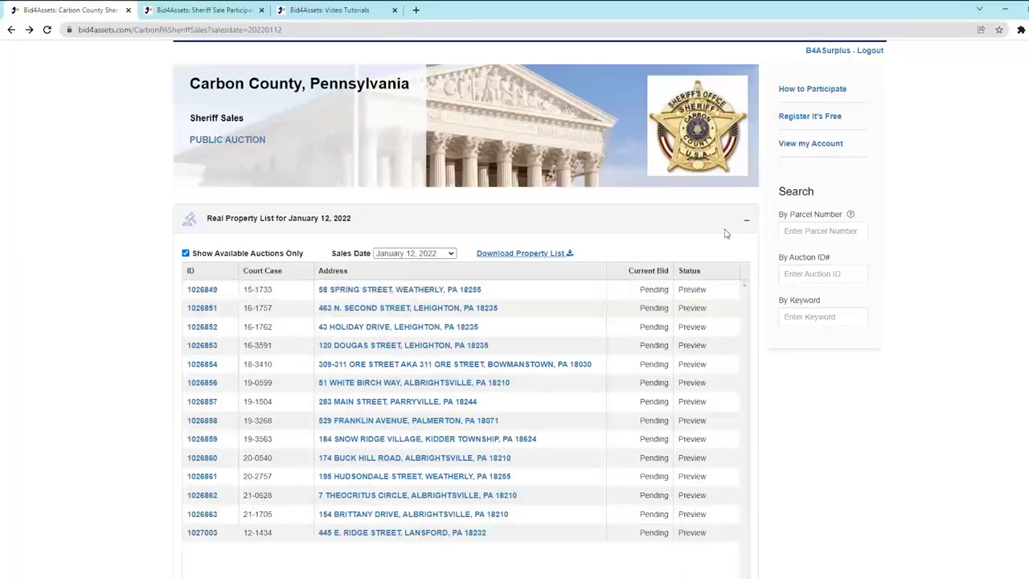
click(429, 253)
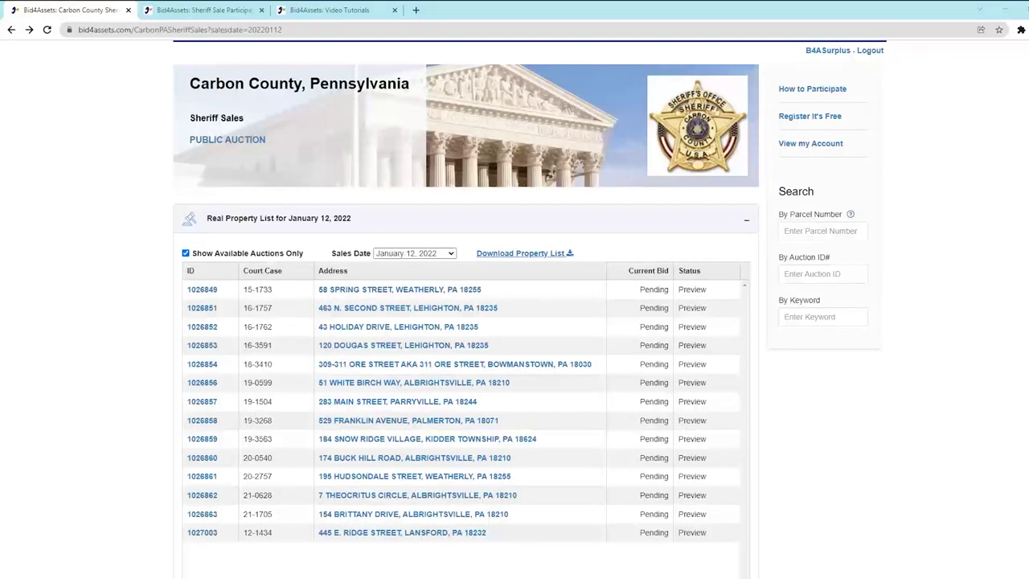
Step: Check the available sales dates and dismiss the list, leaving January 12, 2022 selected
click(404, 256)
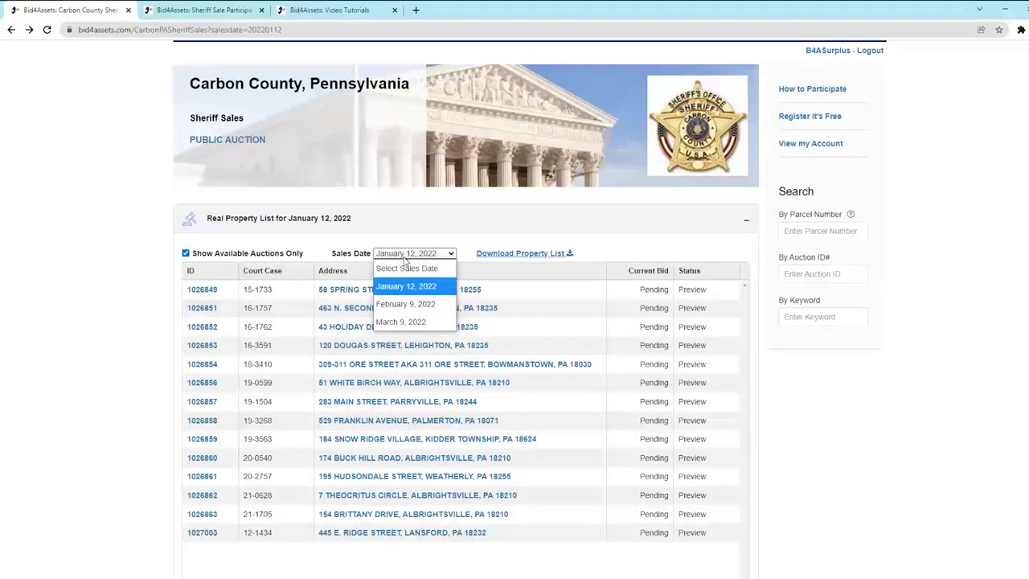
key(Escape)
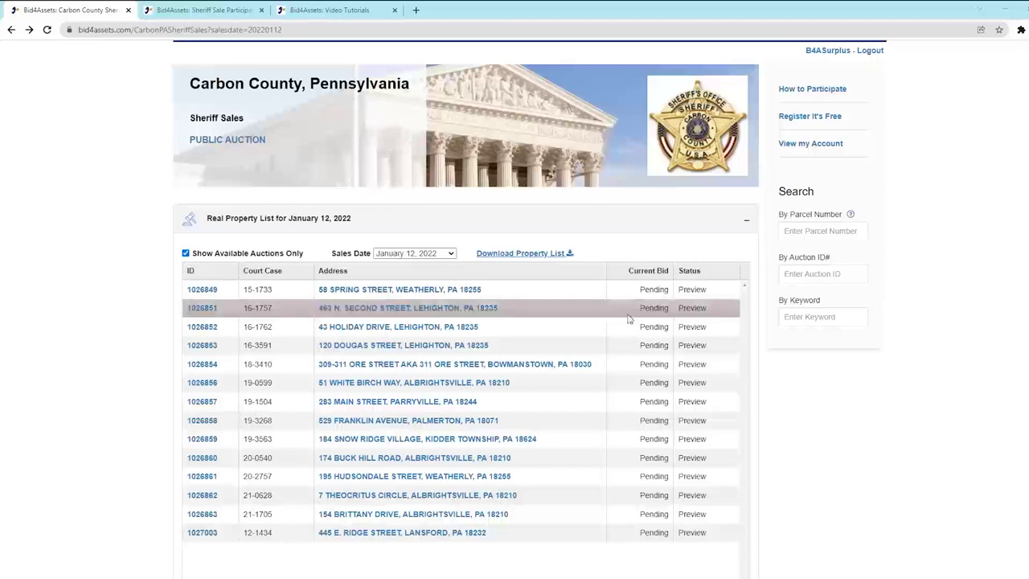
Step: Open the 58 SPRING STREET auction ($1,035 deposit, no reserve) and request its deposit instructions
click(443, 294)
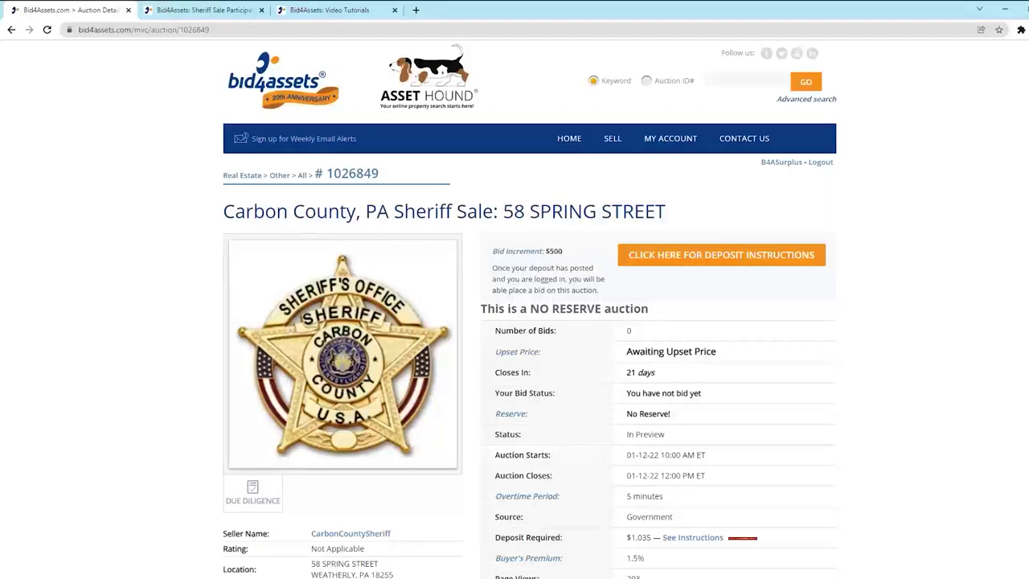
click(680, 257)
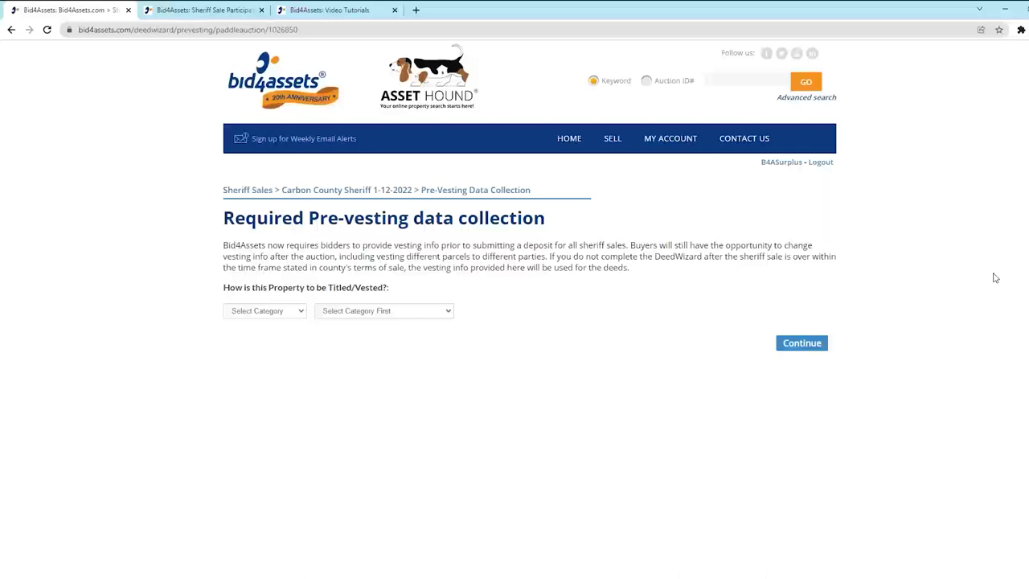
Step: Scroll through the registration and bid deposit tutorials, then return to the pre-vesting page tab
click(334, 9)
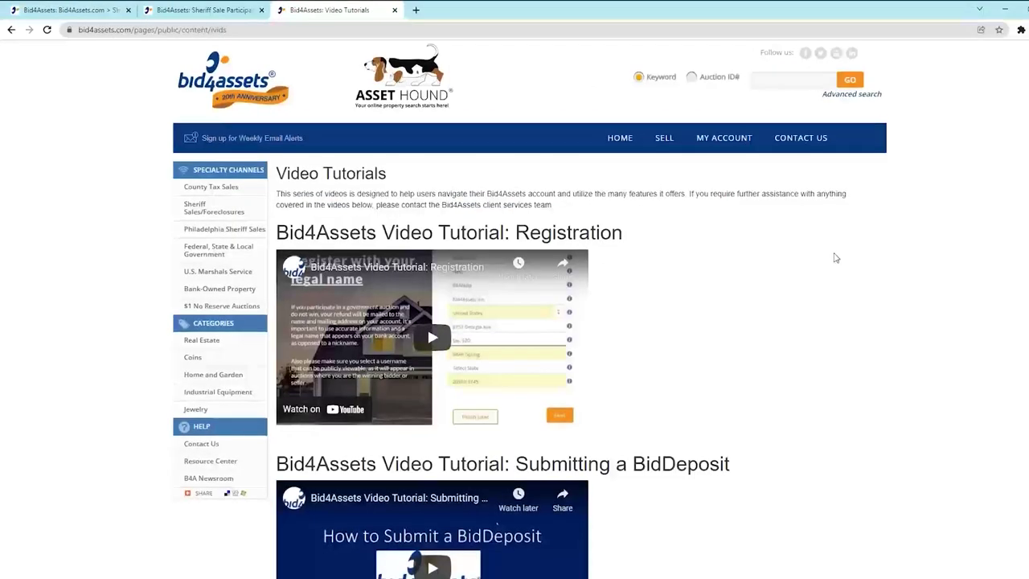
scroll(836, 258, down, 3)
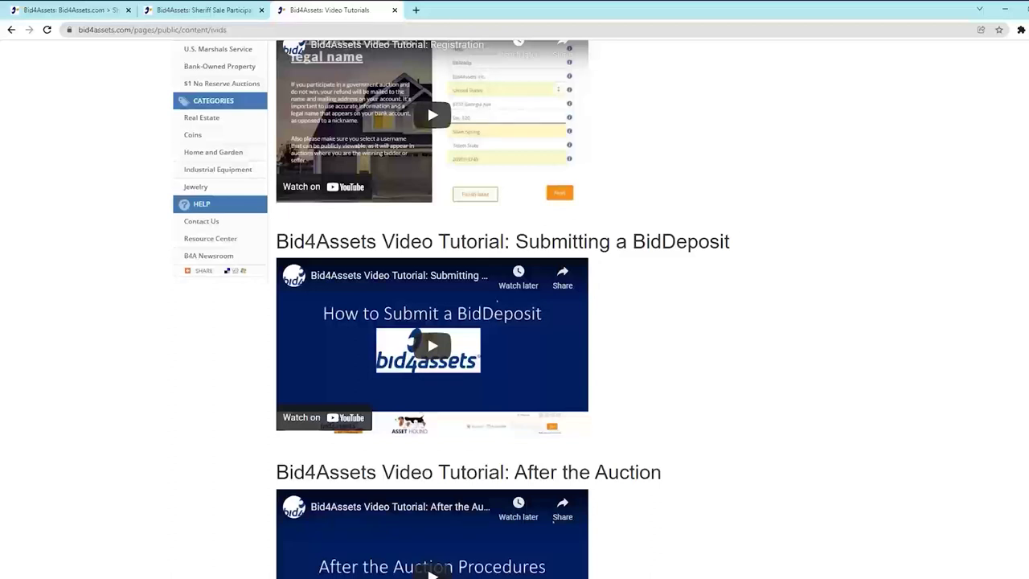
click(72, 10)
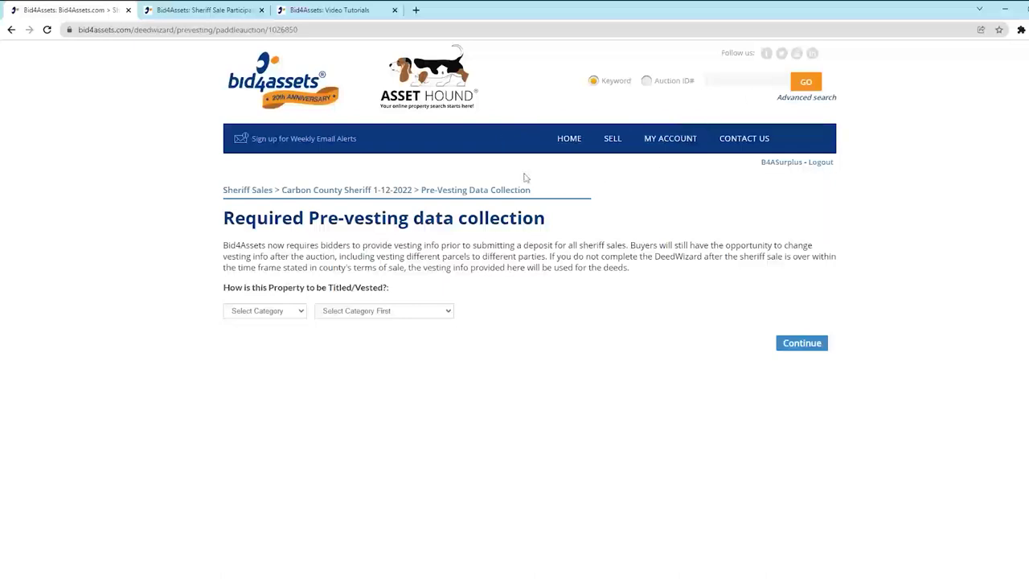
Step: Return to auction 1026849 and scroll through its deposit, bidding, settlement and buyer's premium terms
click(11, 29)
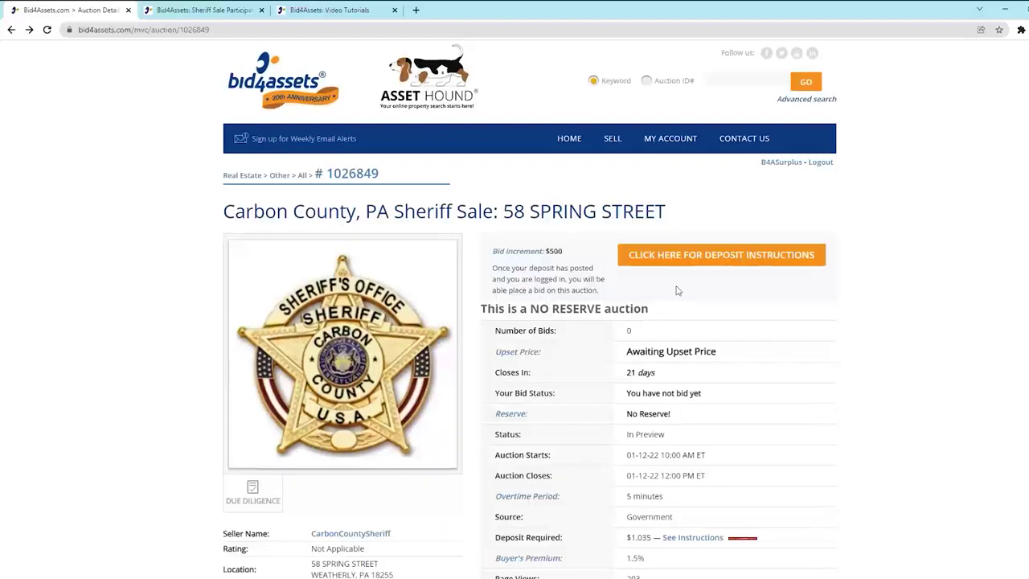
scroll(676, 294, down, 3)
scroll(677, 292, down, 3)
scroll(678, 294, down, 1)
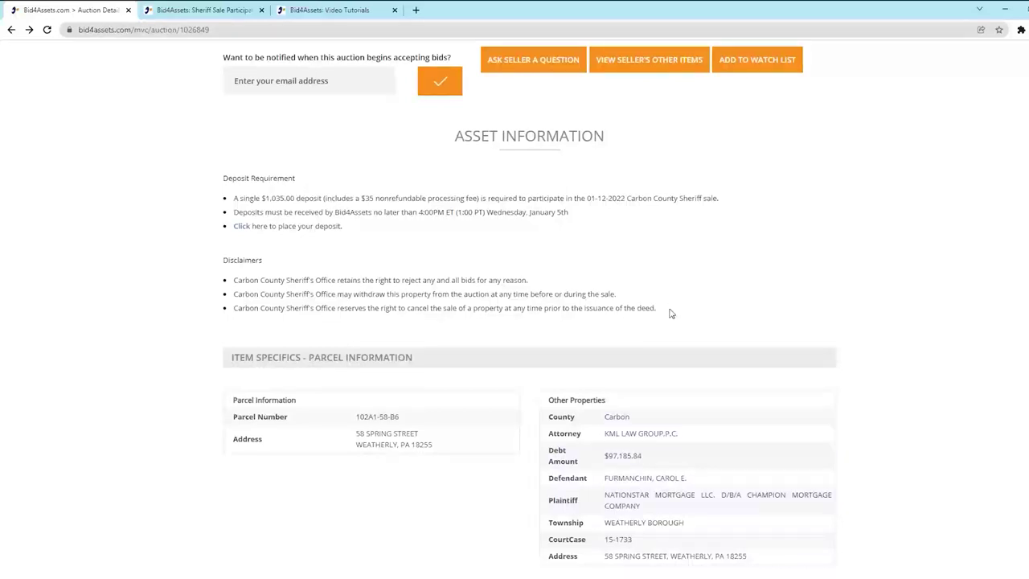
scroll(671, 313, down, 4)
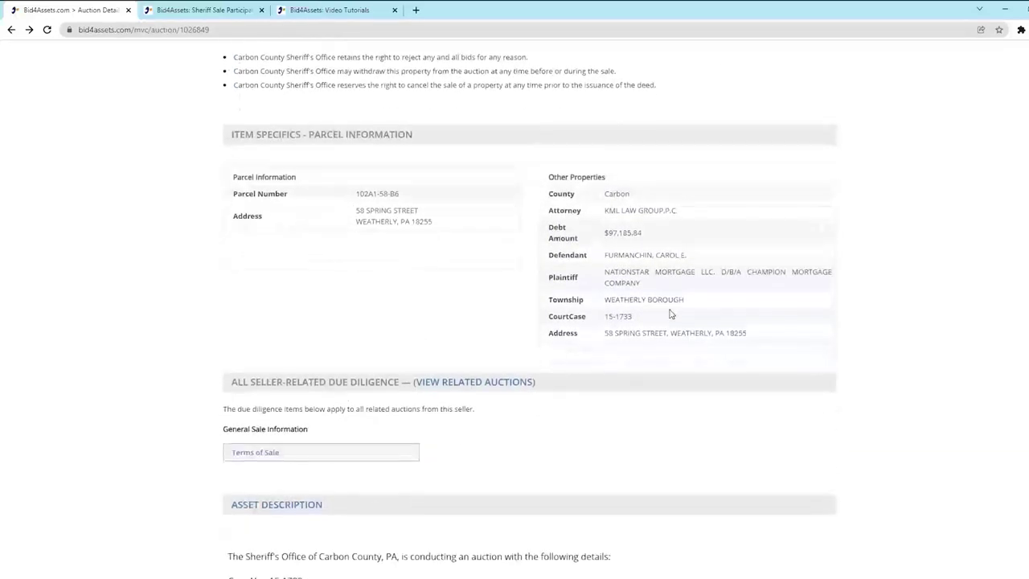
scroll(672, 313, down, 3)
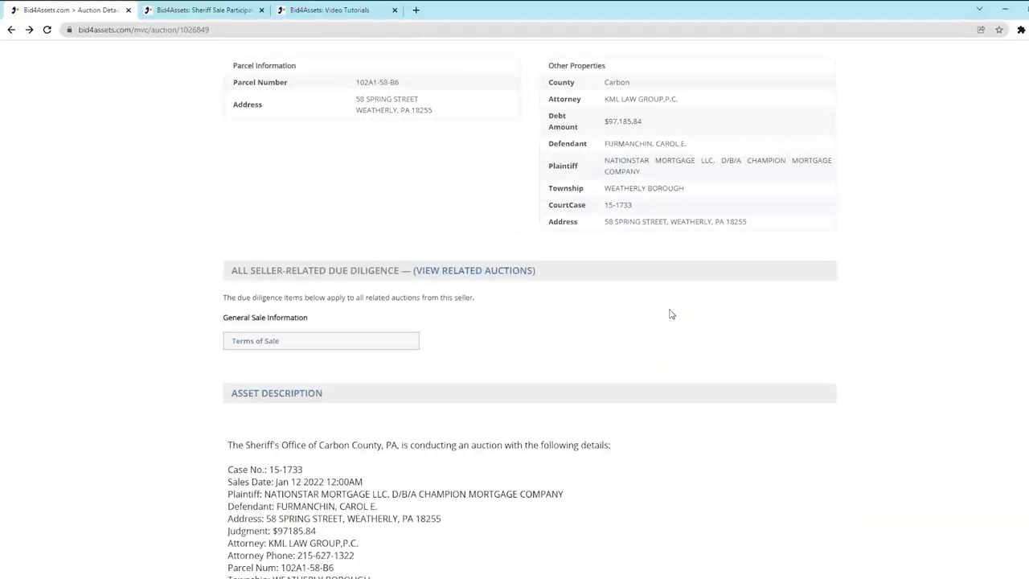
scroll(672, 313, down, 2)
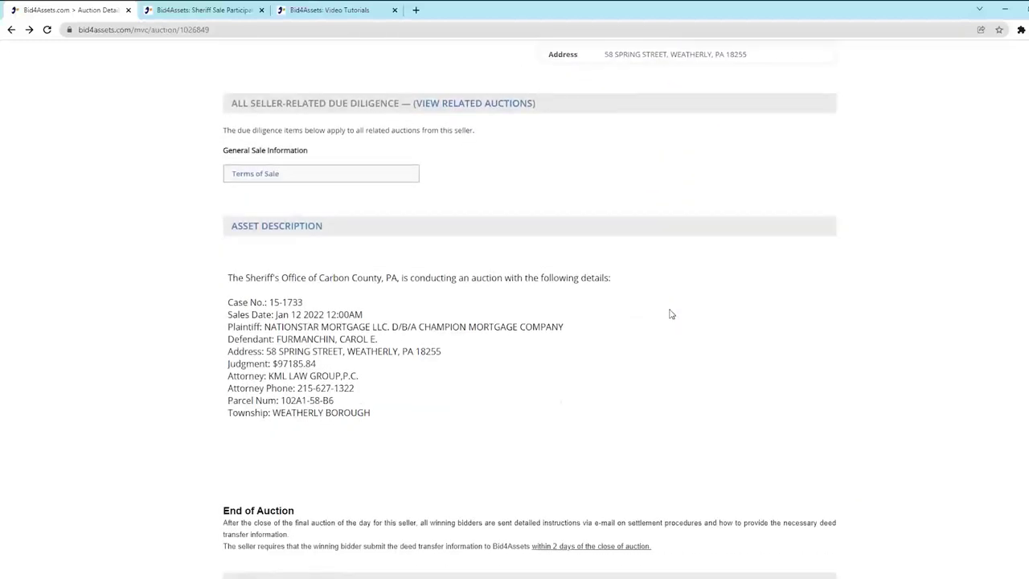
scroll(671, 314, down, 3)
scroll(671, 313, down, 5)
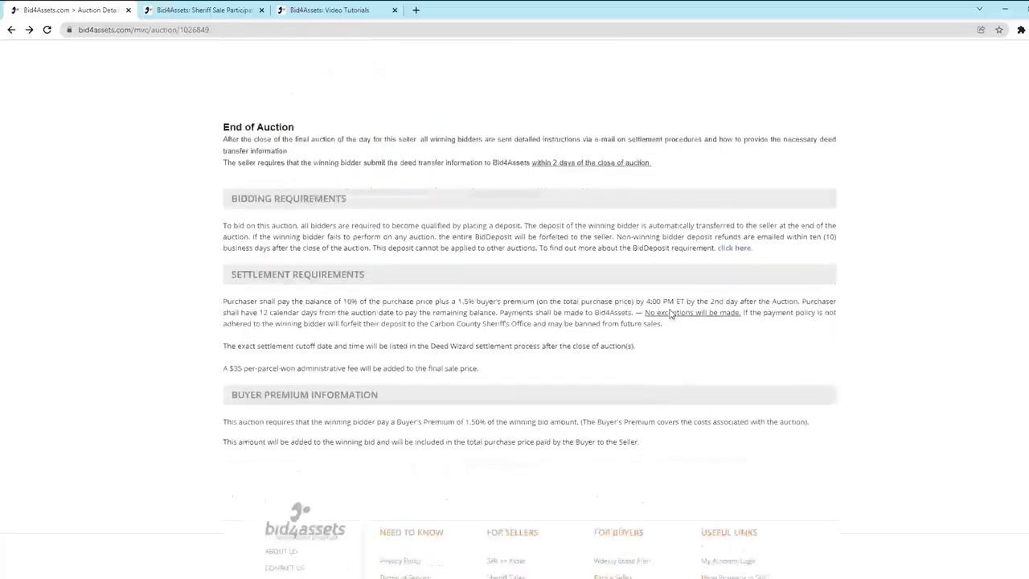
scroll(672, 316, down, 2)
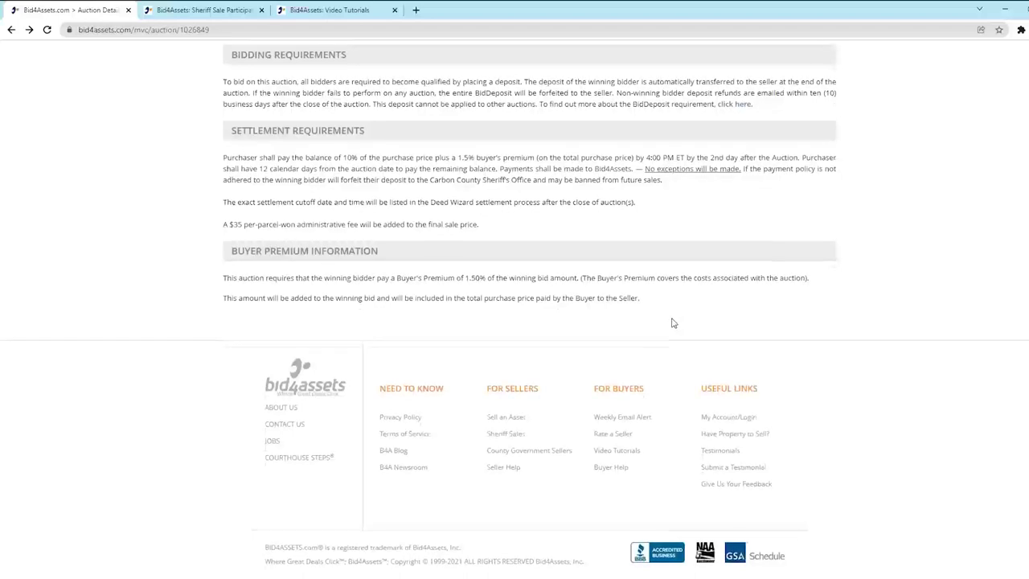
scroll(674, 323, up, 2)
scroll(674, 323, up, 4)
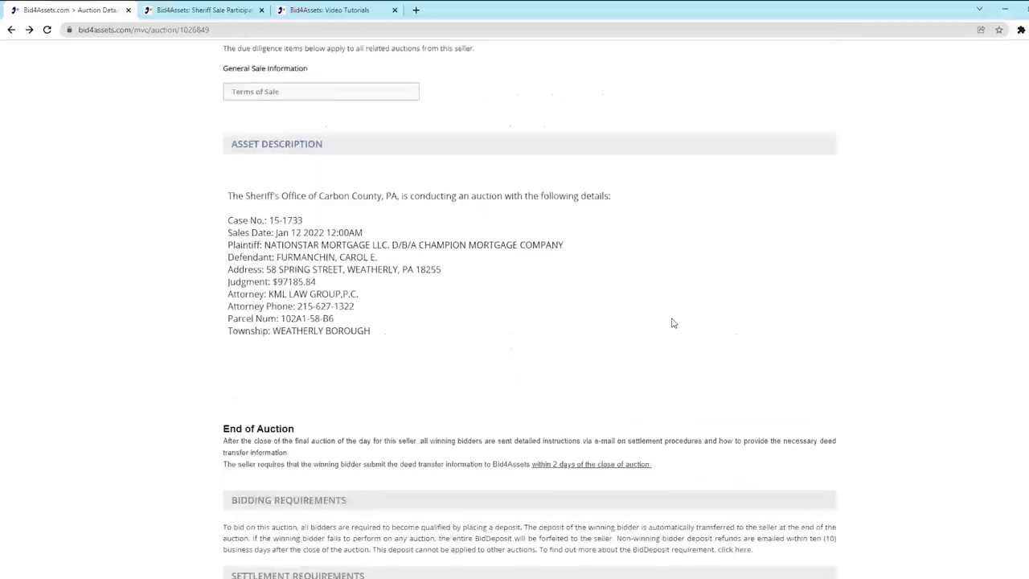
scroll(673, 323, up, 7)
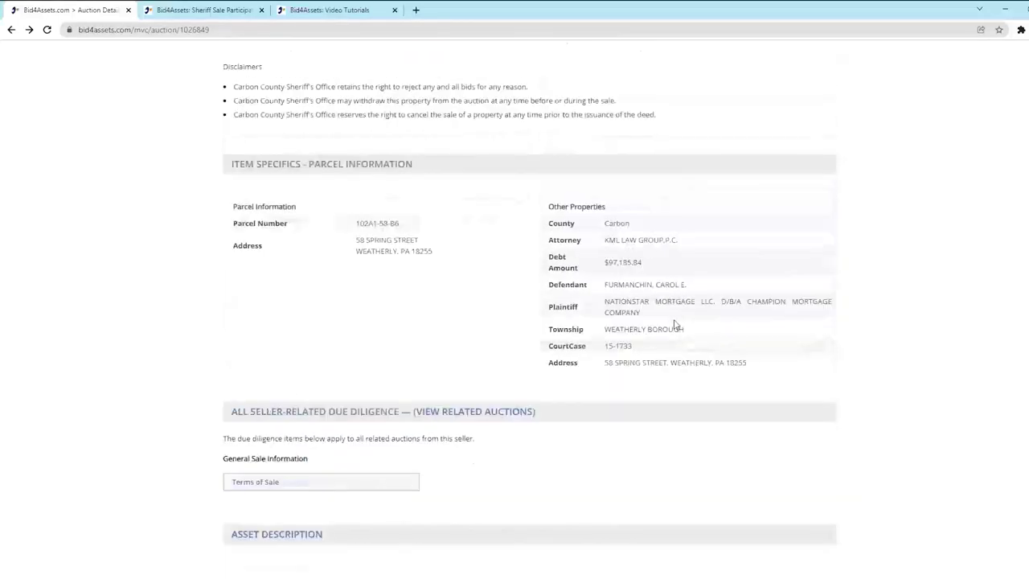
scroll(675, 325, up, 4)
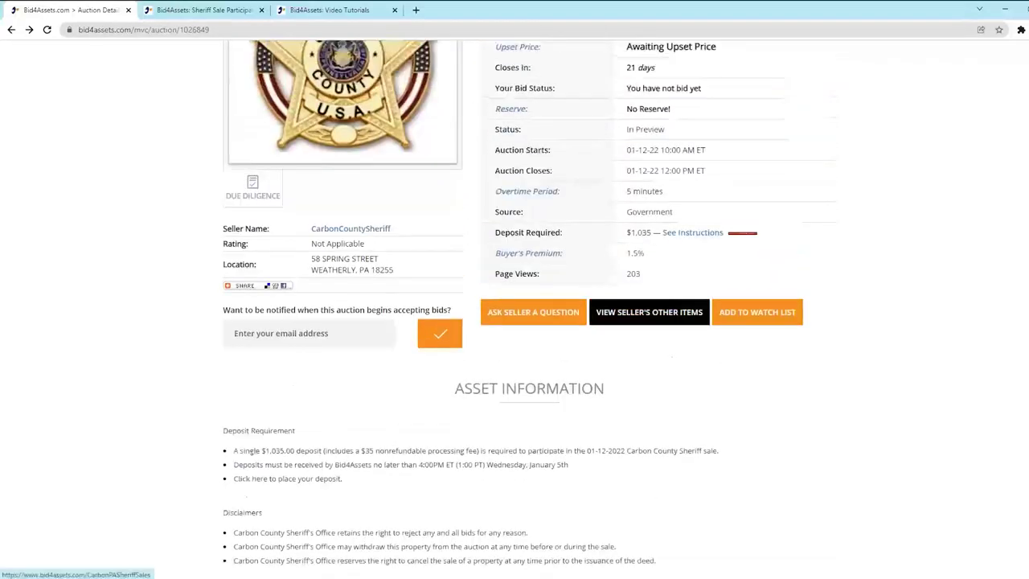
scroll(678, 316, up, 3)
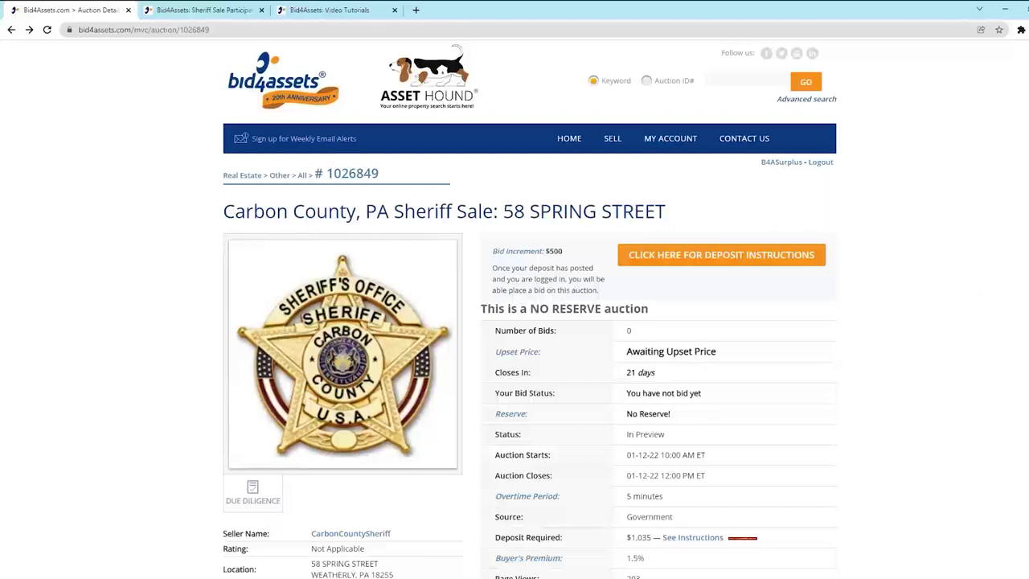
Step: Browse the Video Tutorials page, from Registration through Bidding tutorials, then return to the top
click(354, 14)
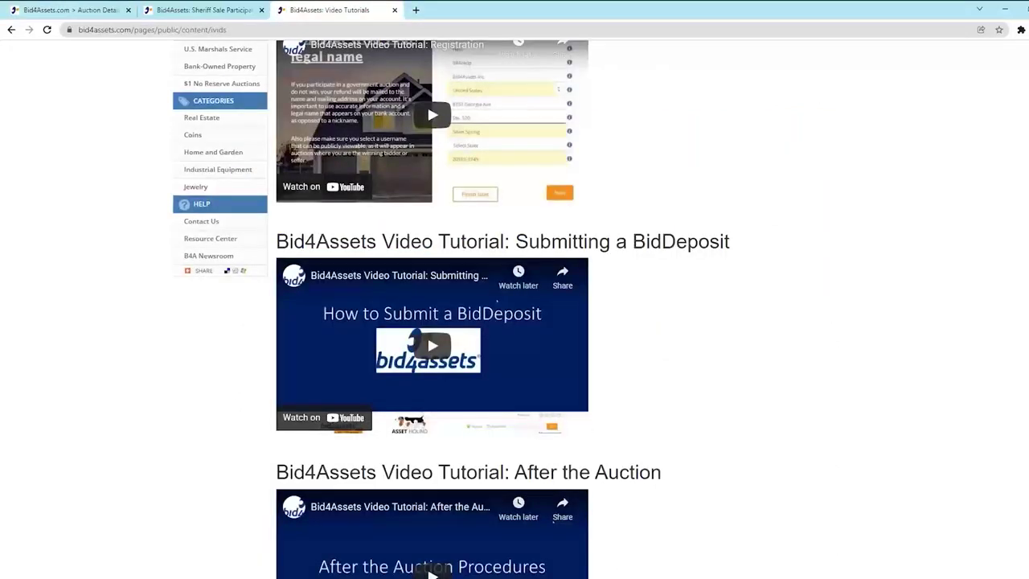
scroll(929, 289, down, 3)
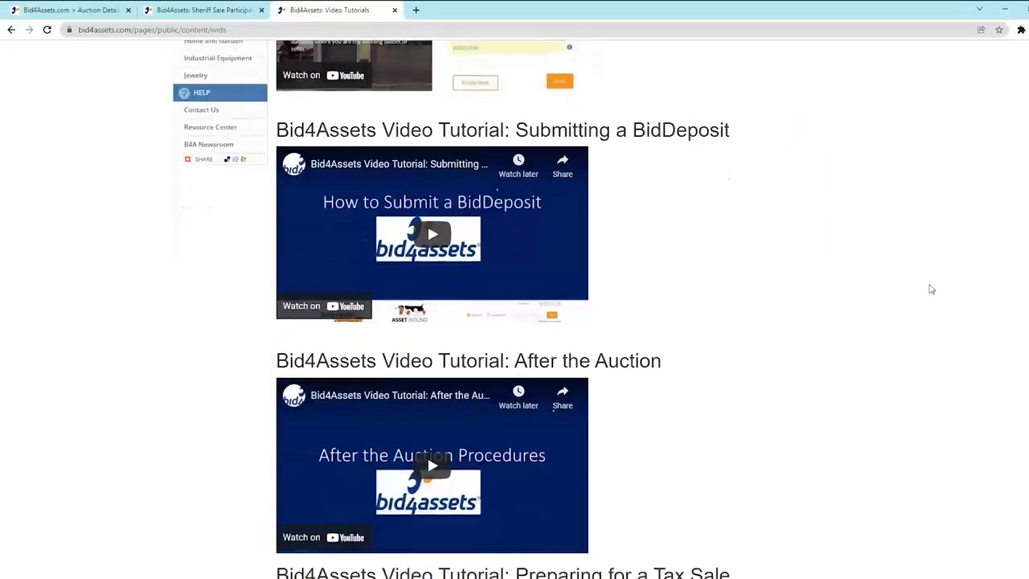
scroll(929, 292, down, 3)
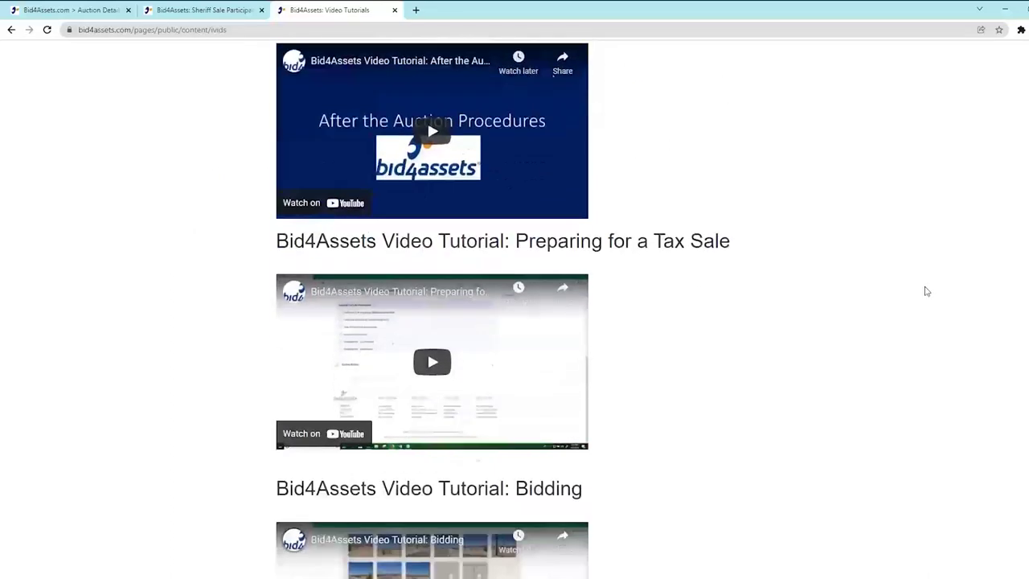
scroll(937, 283, down, 2)
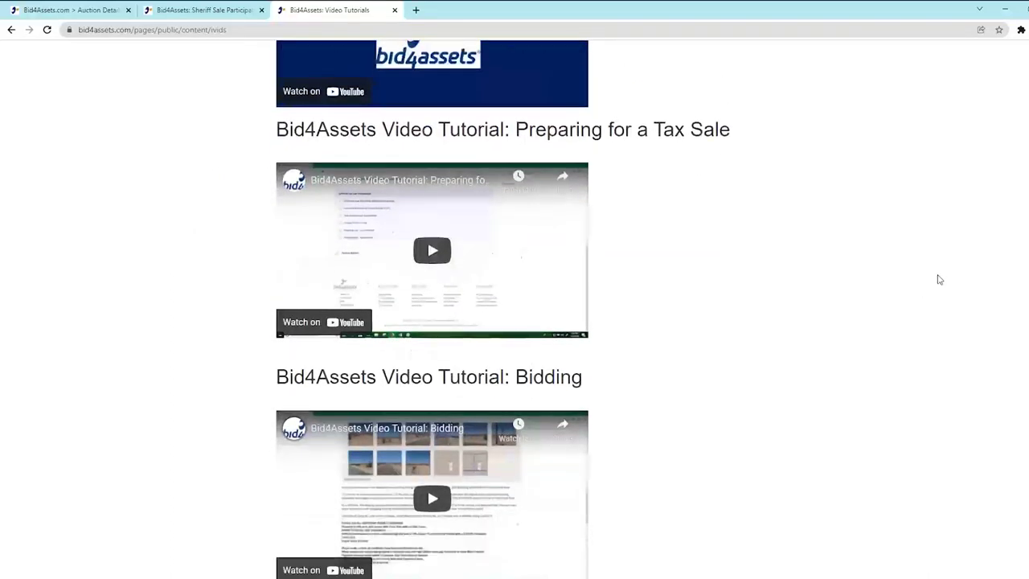
scroll(938, 279, up, 5)
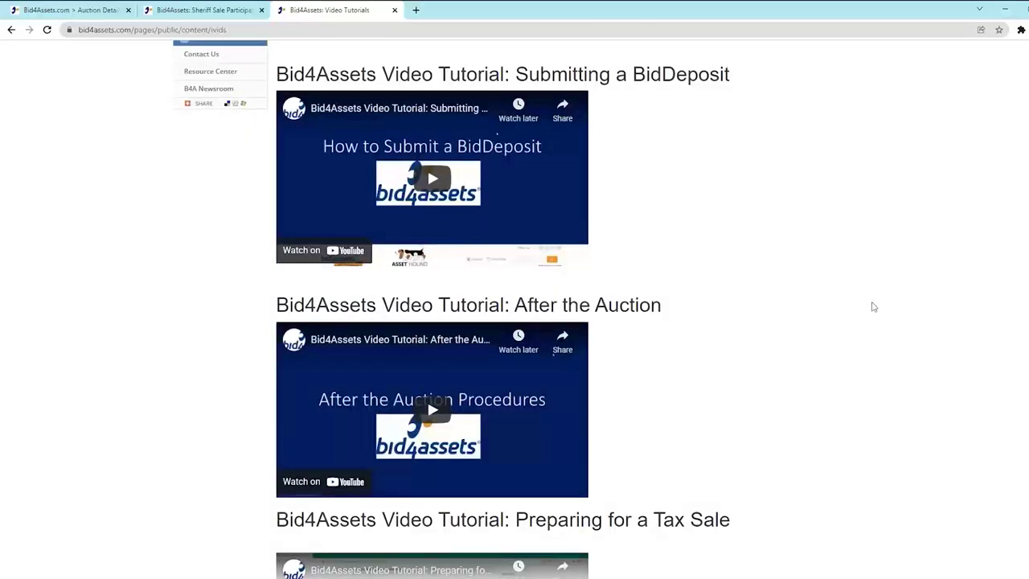
scroll(866, 315, up, 4)
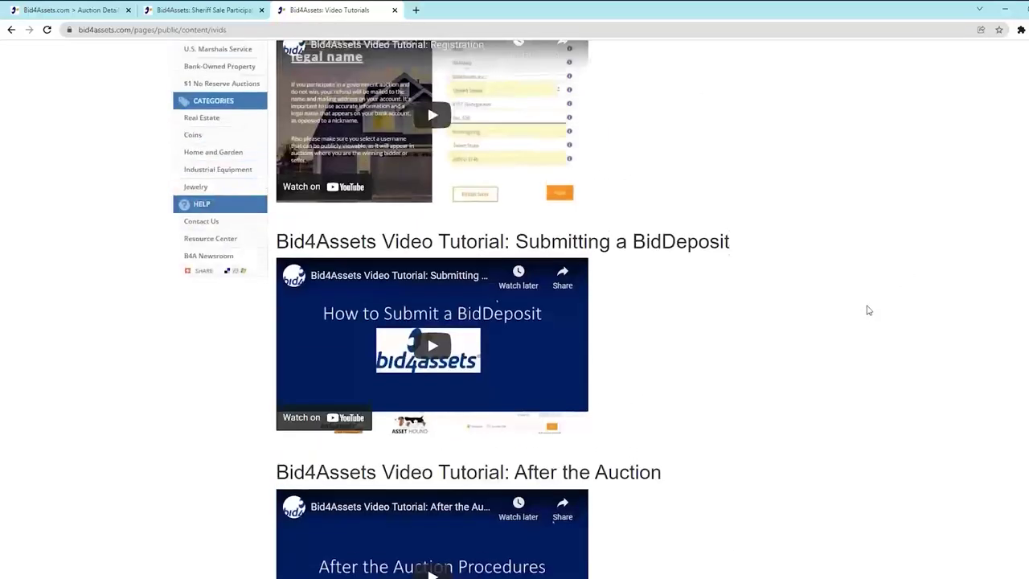
scroll(869, 311, up, 1)
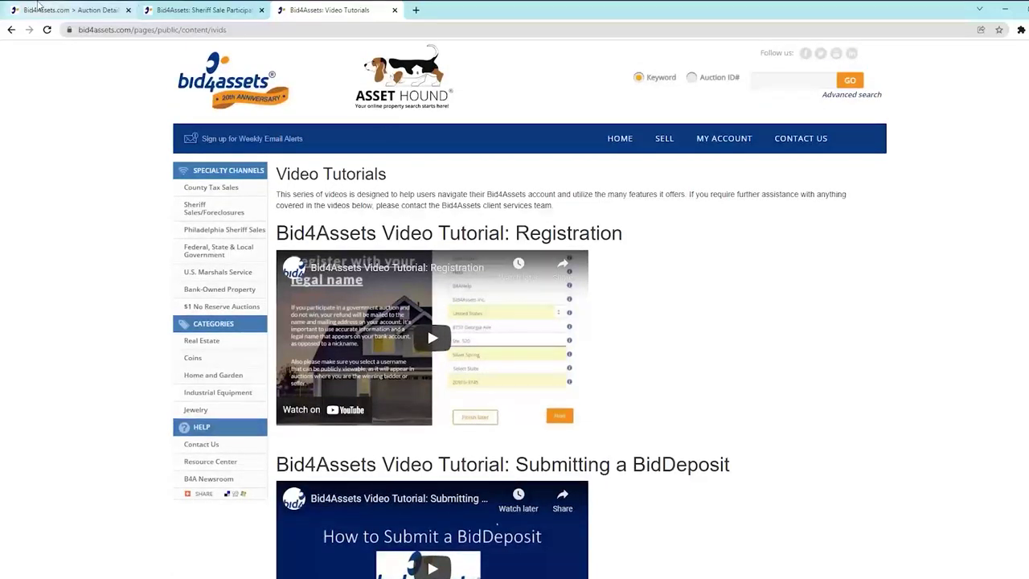
Step: Switch back to the 58 Spring Street auction page, auction 1026849
click(38, 6)
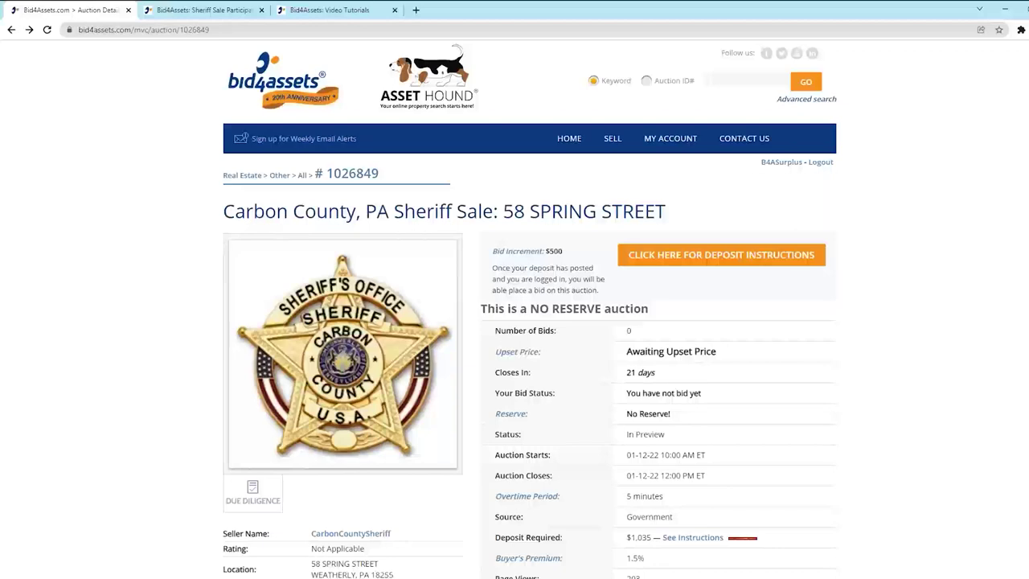
Step: Read through the 58 Spring Street terms: 1.5% buyer's premium plus $35 per-parcel fee
scroll(792, 280, down, 10)
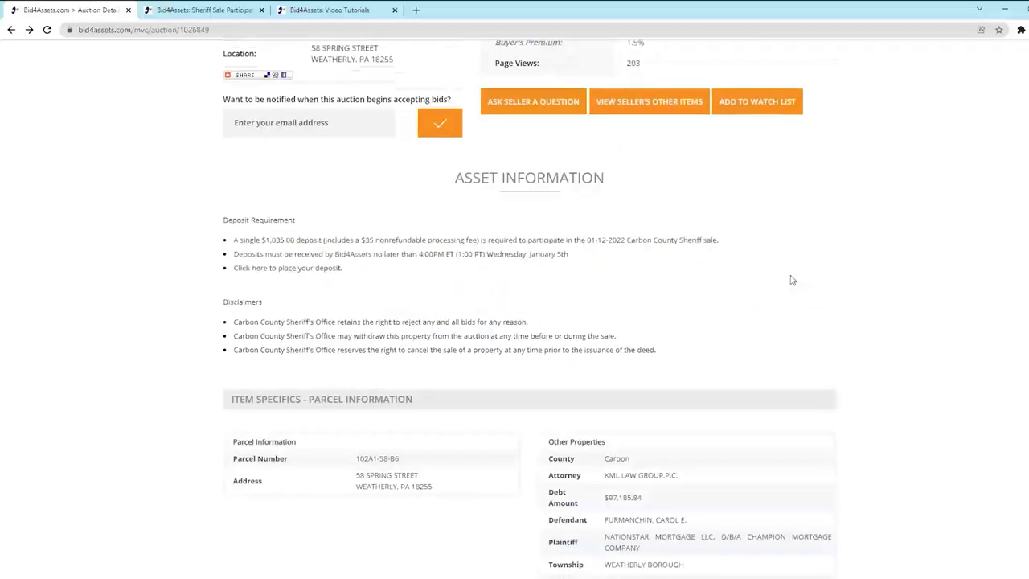
scroll(792, 280, down, 3)
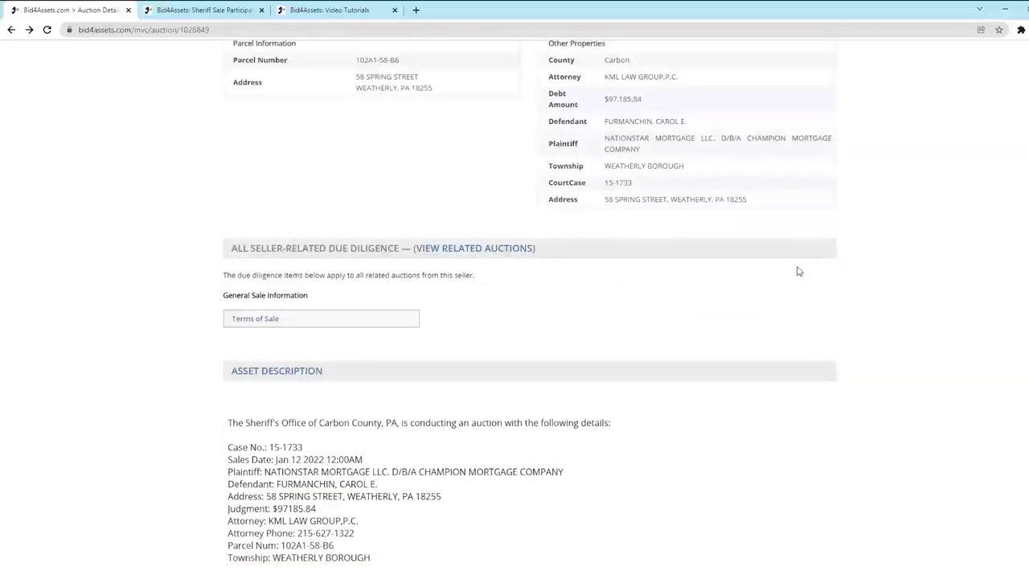
scroll(800, 270, down, 5)
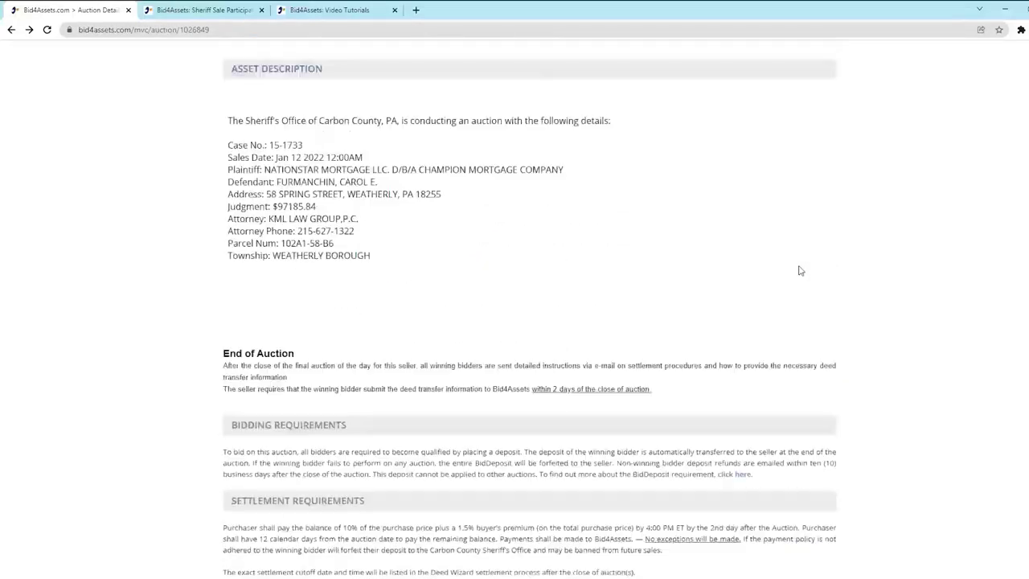
scroll(805, 266, down, 3)
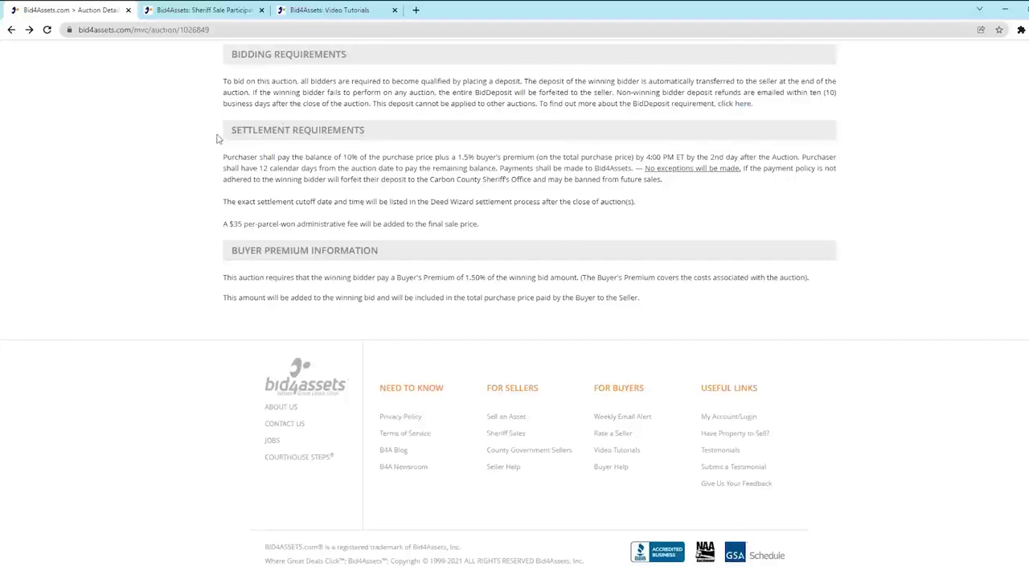
Step: On the Carbon County list, expand Settlement Instructions: 10% plus 1.5% premium due by day two
click(11, 31)
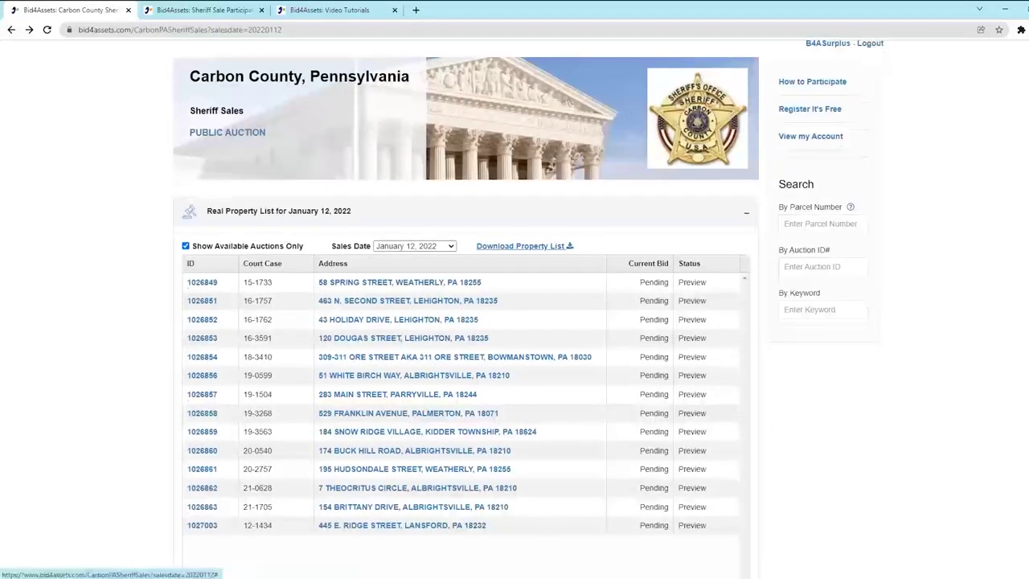
scroll(278, 322, down, 4)
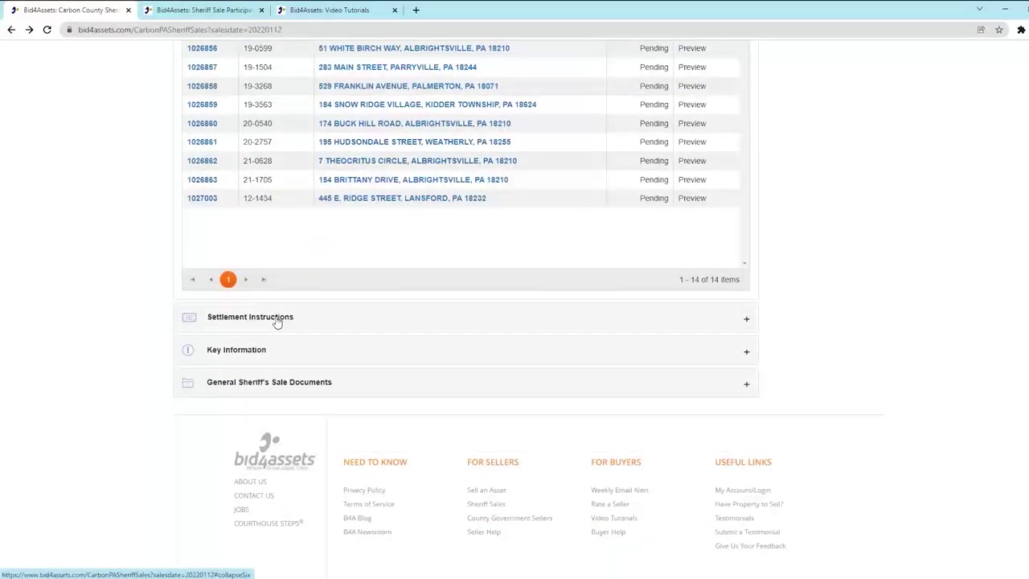
click(277, 321)
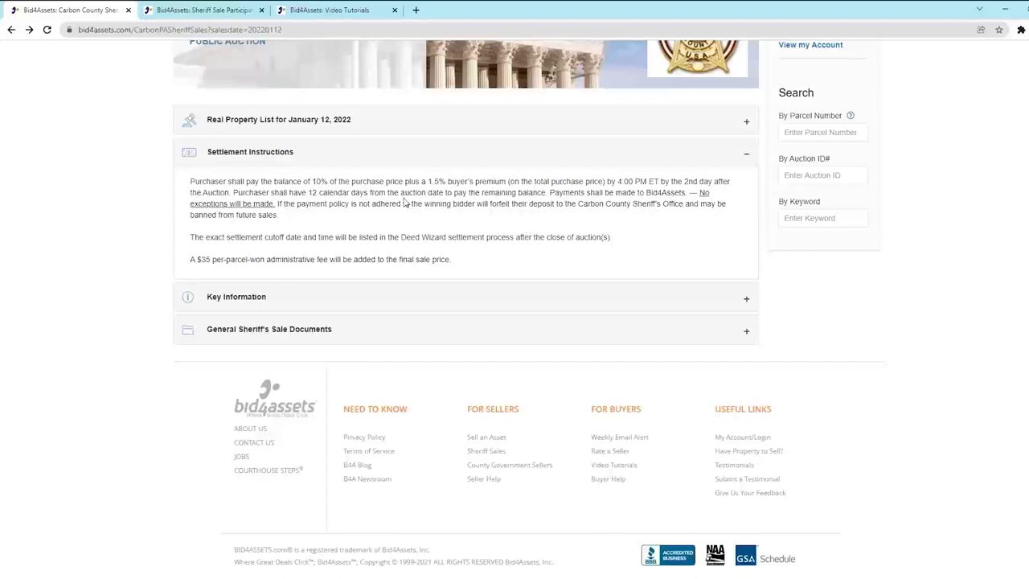
Step: Expand the January 12, 2022 Real Property List showing 14 pending Preview properties
scroll(405, 203, up, 2)
click(398, 230)
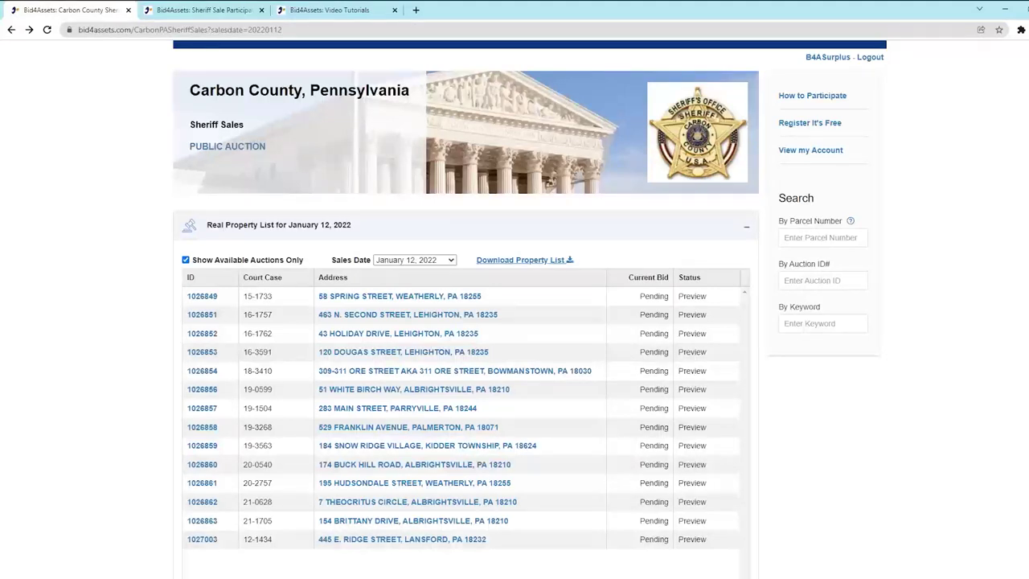
Step: Switch to the Sheriff Sale Participation tab listing the five steps to settlement
click(163, 8)
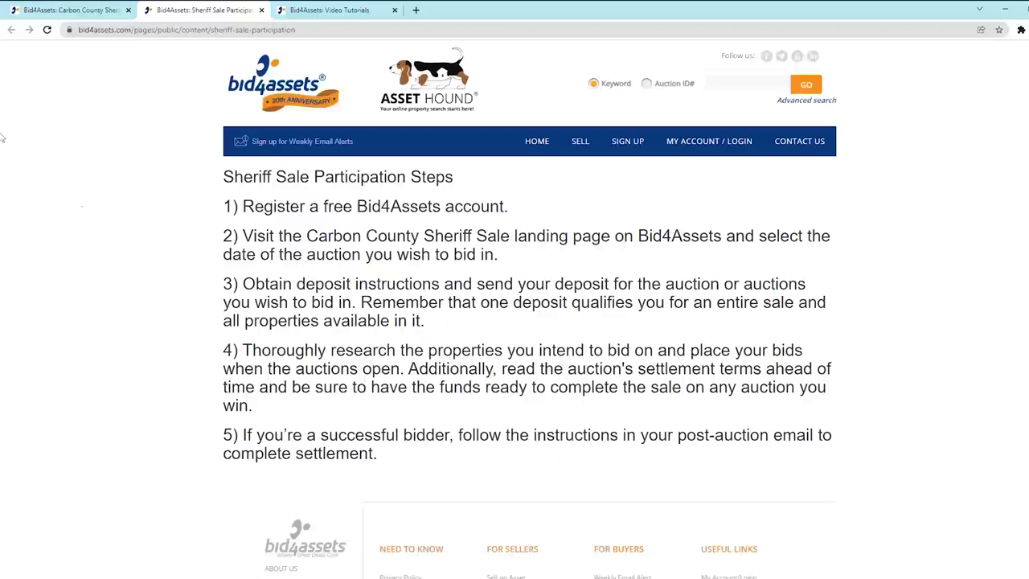
Step: Switch back to the Carbon County sheriff sale tab with its 14 Preview properties
click(88, 11)
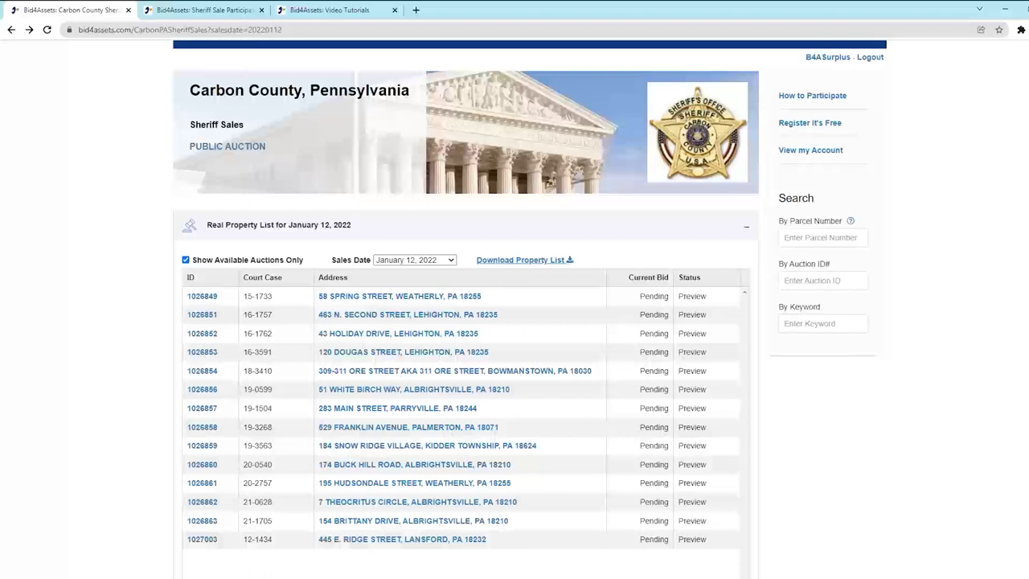
Step: Scroll to the top of the Carbon County page to show CONTACT US in the navigation bar
scroll(526, 271, up, 2)
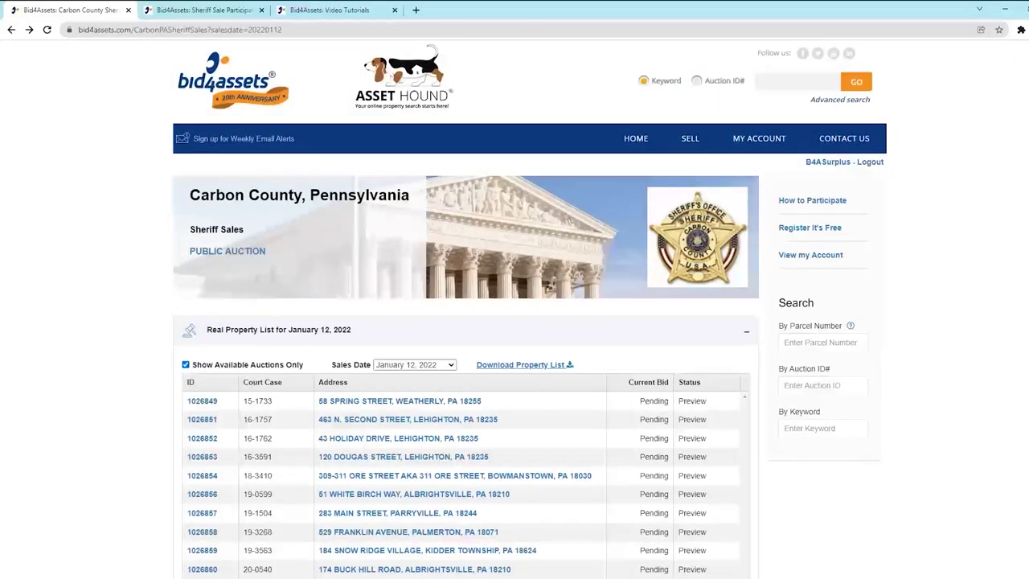